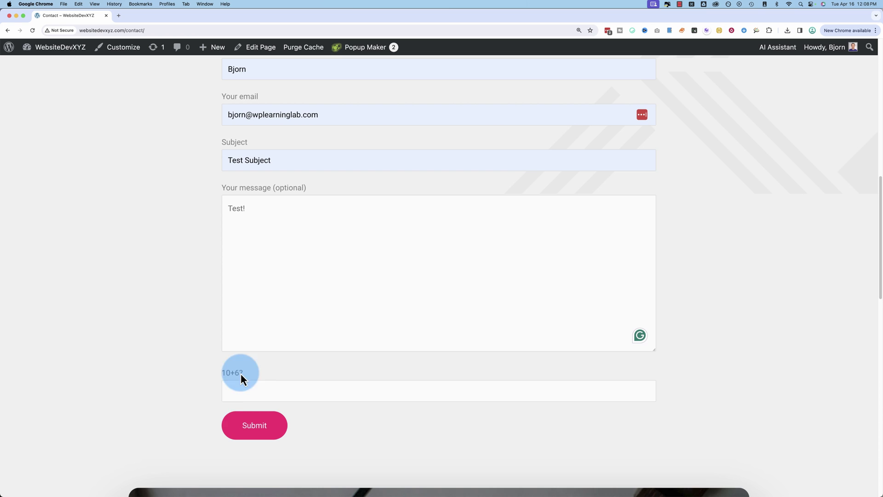
Answer the 10+6? quiz with 11, submit, and highlight the resulting error messages.
{"action": "scroll", "coordinate": [209, 398], "scroll_direction": "down", "scroll_amount": 1}
{"action": "left_click", "coordinate": [228, 374]}
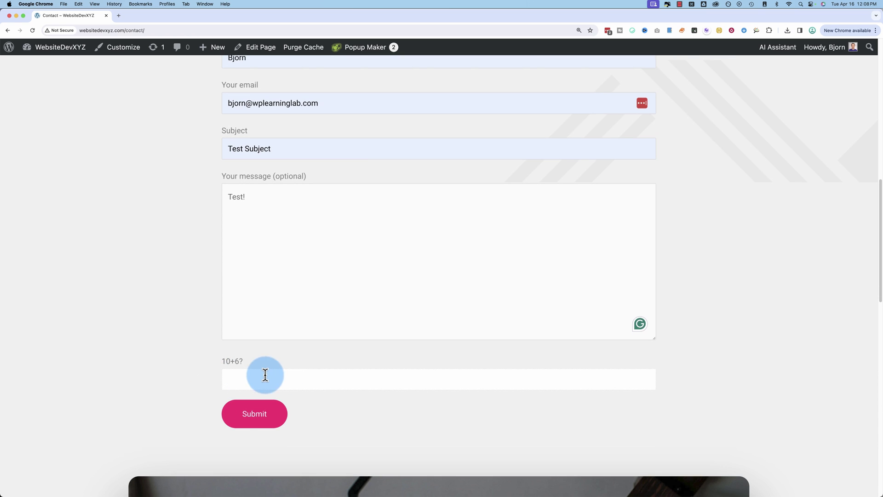
{"action": "type", "text": "11"}
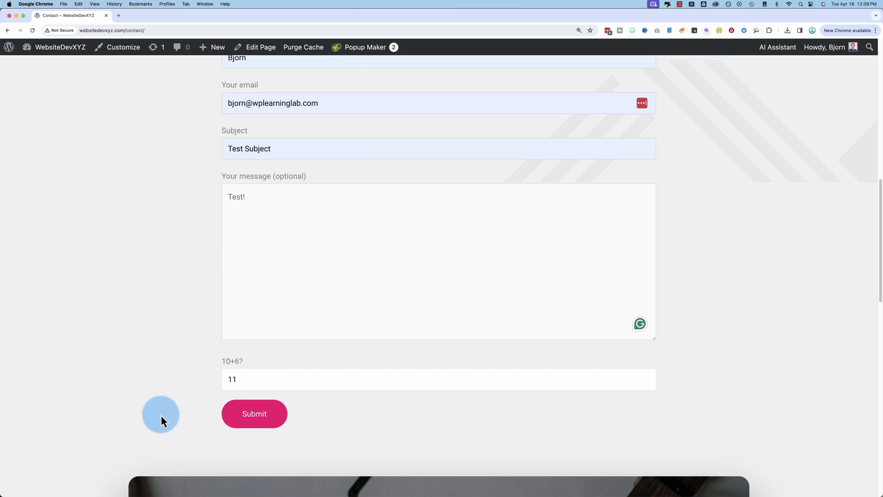
{"action": "scroll", "coordinate": [161, 415], "scroll_direction": "down", "scroll_amount": 3}
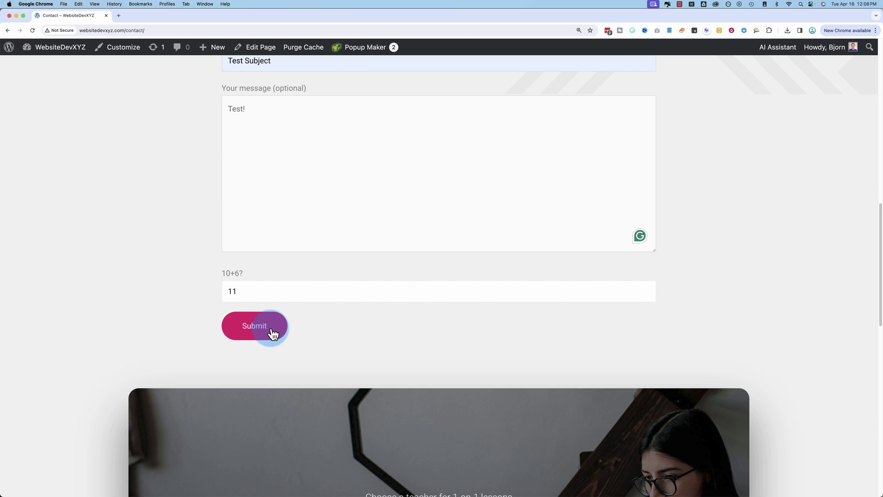
{"action": "left_click", "coordinate": [258, 332]}
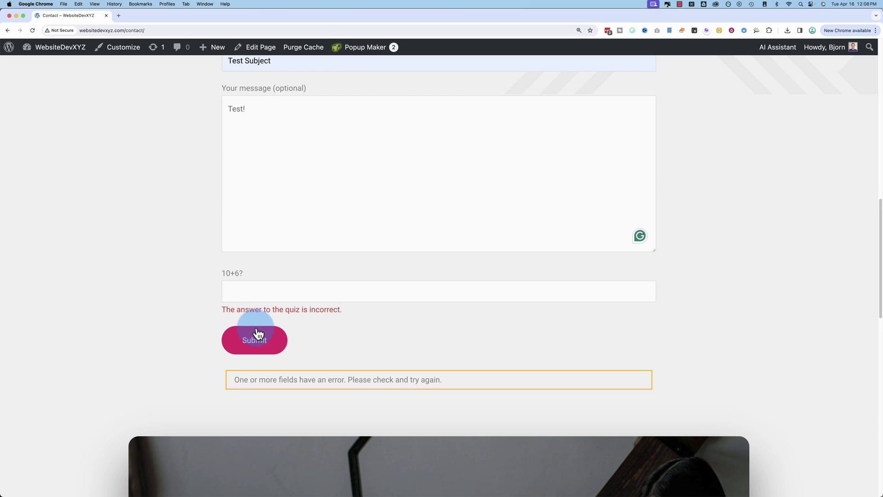
{"action": "double_click", "coordinate": [232, 309]}
{"action": "left_click_drag", "start_coordinate": [237, 308], "coordinate": [365, 310]}
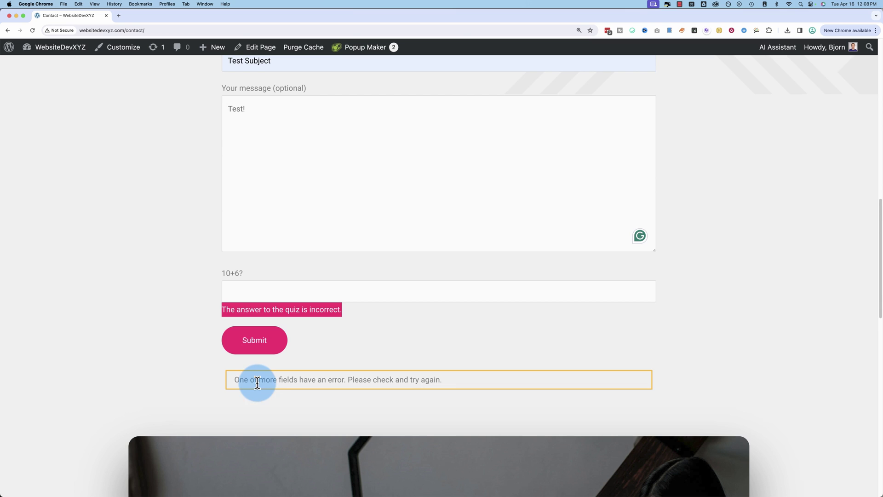
{"action": "double_click", "coordinate": [240, 379]}
{"action": "left_click_drag", "start_coordinate": [239, 380], "coordinate": [429, 380]}
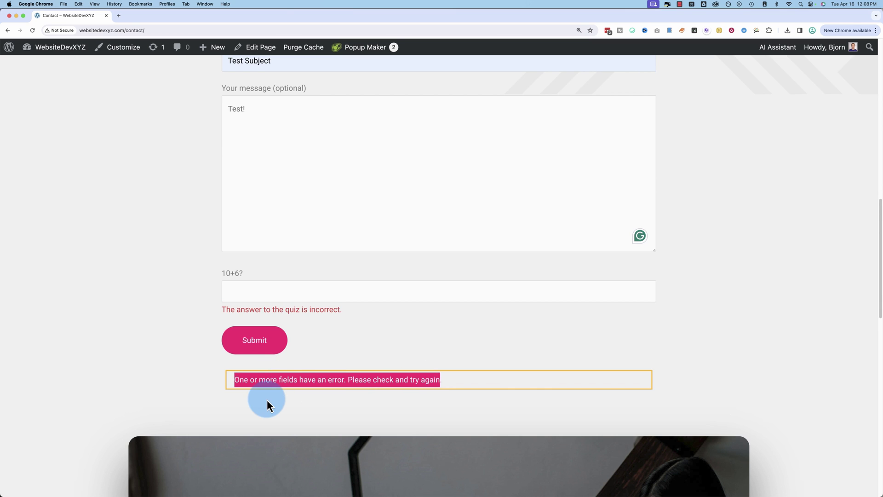
Resubmit with new answers until 16 is accepted and the thank-you confirmation appears.
{"action": "scroll", "coordinate": [262, 368], "scroll_direction": "up", "scroll_amount": 2}
{"action": "left_click", "coordinate": [259, 331]}
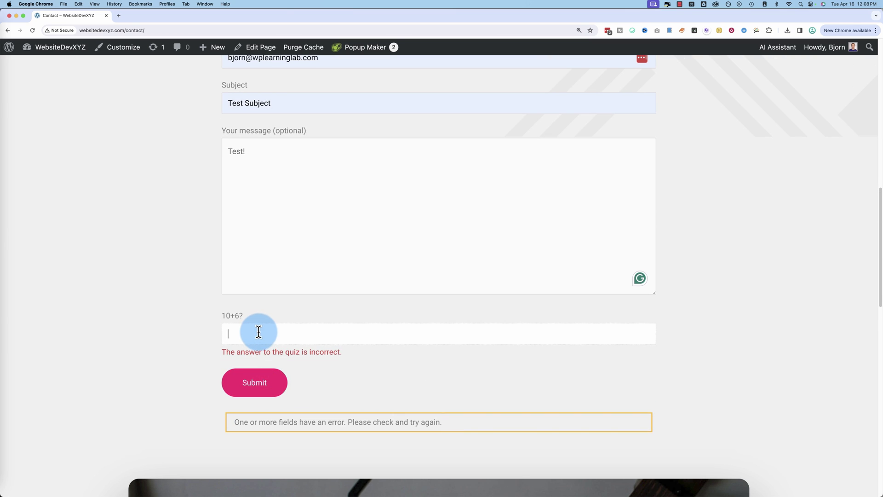
{"action": "type", "text": "15"}
{"action": "left_click", "coordinate": [255, 385]}
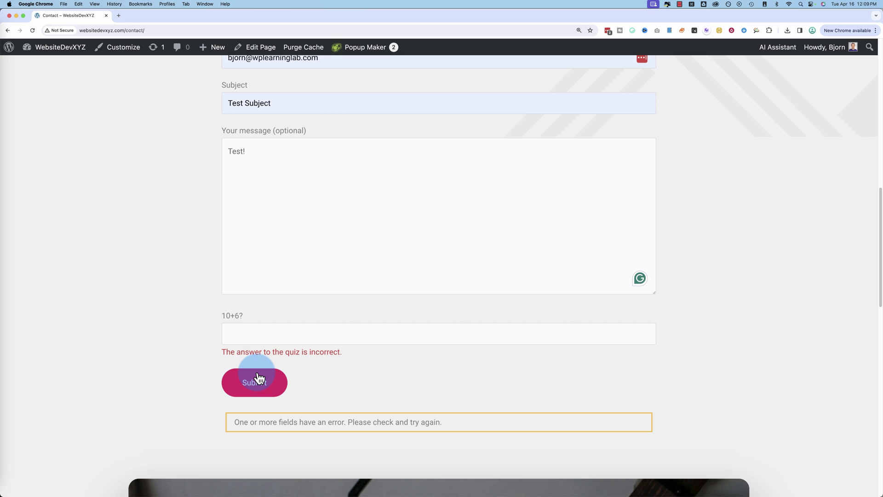
{"action": "left_click", "coordinate": [252, 330]}
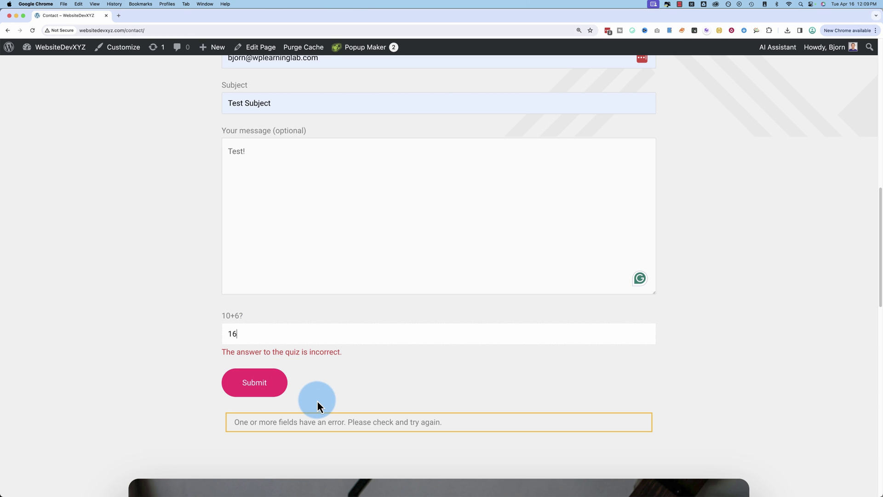
{"action": "left_click", "coordinate": [267, 395]}
{"action": "left_click", "coordinate": [263, 372]}
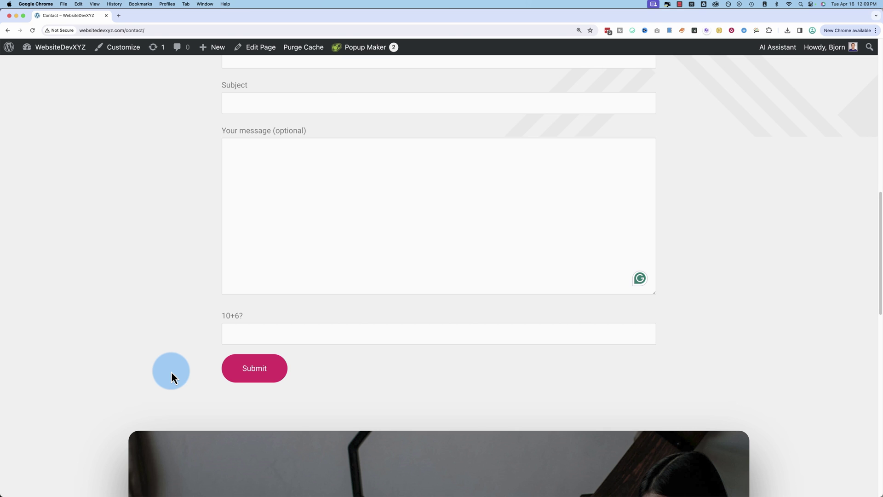
{"action": "left_click_drag", "start_coordinate": [231, 407], "coordinate": [440, 415]}
{"action": "scroll", "coordinate": [220, 405], "scroll_direction": "up", "scroll_amount": 3}
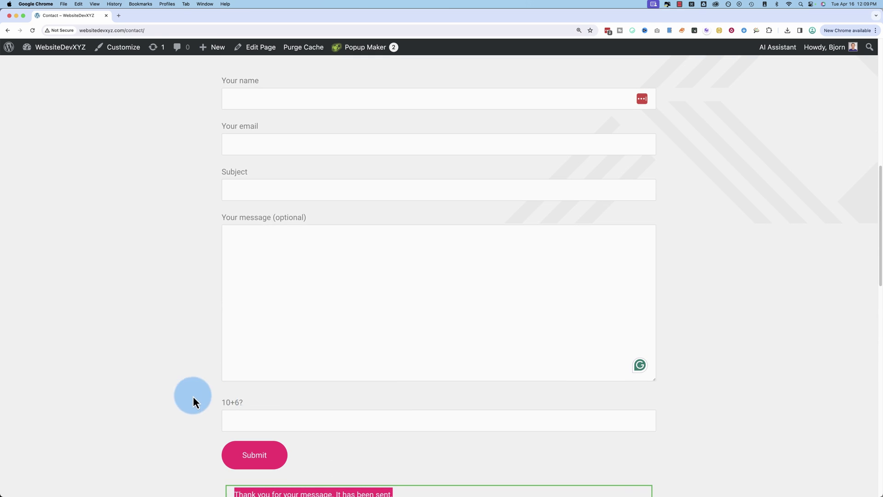
In Gmail, expand the new 12:09 notification with message 'Test!', then return to the contact page.
{"action": "key", "text": "super+Tab"}
{"action": "left_click", "coordinate": [112, 259]}
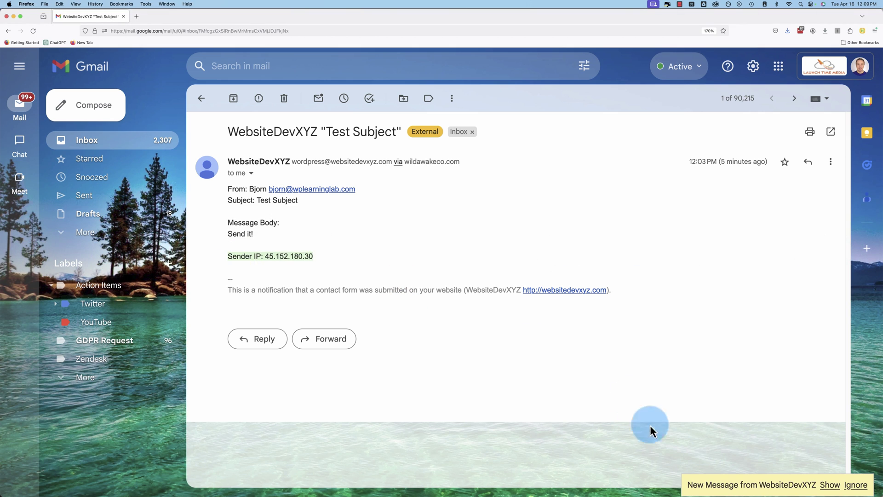
{"action": "left_click", "coordinate": [827, 486]}
{"action": "scroll", "coordinate": [419, 384], "scroll_direction": "down", "scroll_amount": 1}
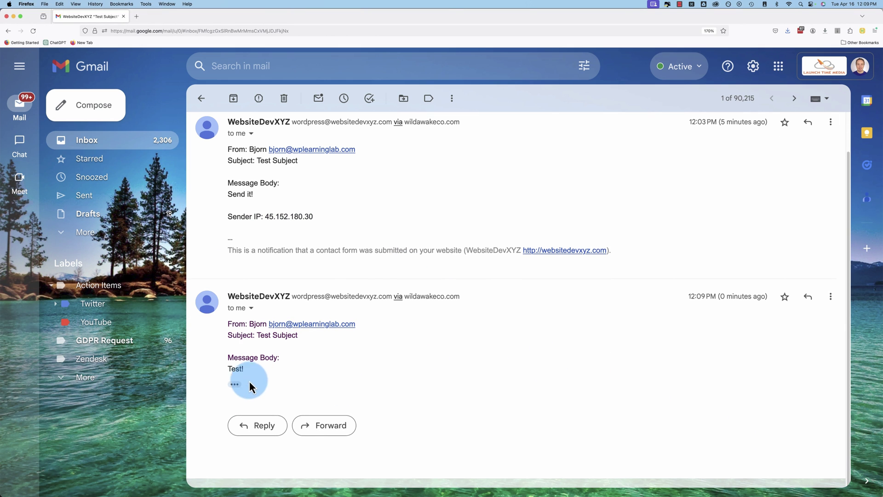
{"action": "left_click", "coordinate": [234, 401]}
{"action": "scroll", "coordinate": [242, 382], "scroll_direction": "down", "scroll_amount": 2}
{"action": "triple_click", "coordinate": [233, 296]}
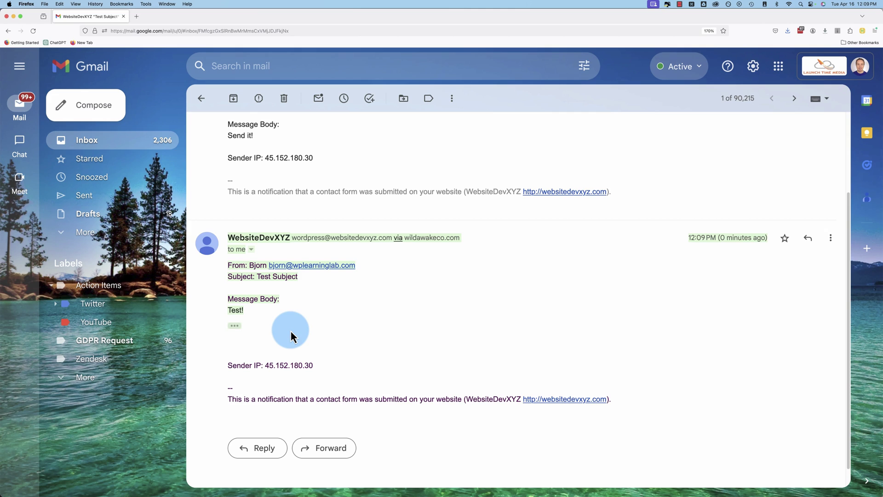
{"action": "key", "text": "super+Tab"}
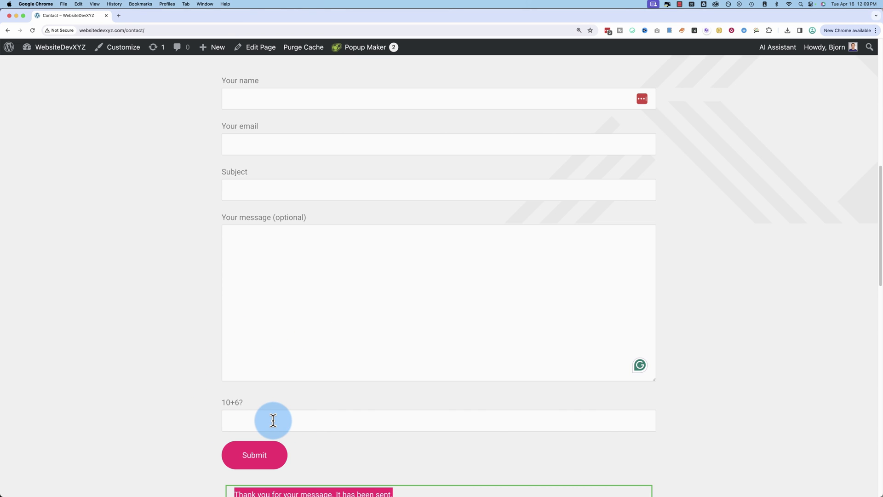
Go to the dashboard's Contact Forms list and open 'Contact Form' for editing.
{"action": "left_click", "coordinate": [193, 411]}
{"action": "scroll", "coordinate": [186, 411], "scroll_direction": "down", "scroll_amount": 5}
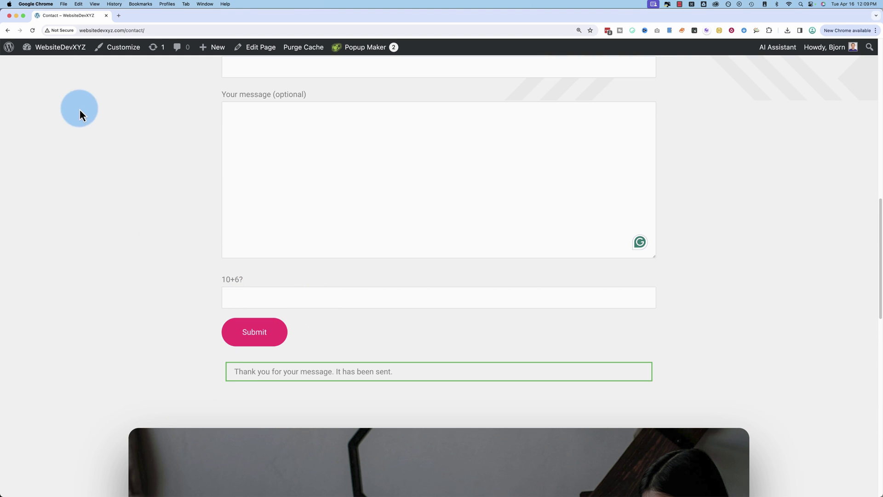
{"action": "left_click", "coordinate": [44, 70]}
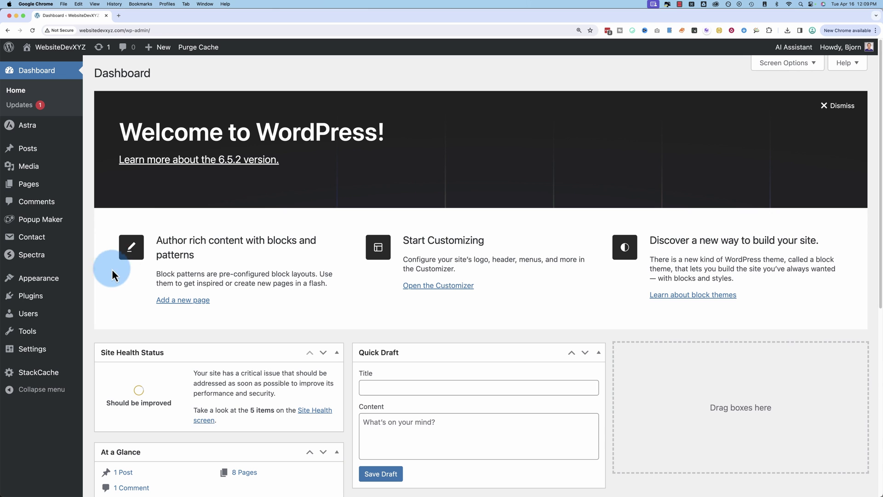
{"action": "left_click", "coordinate": [38, 282]}
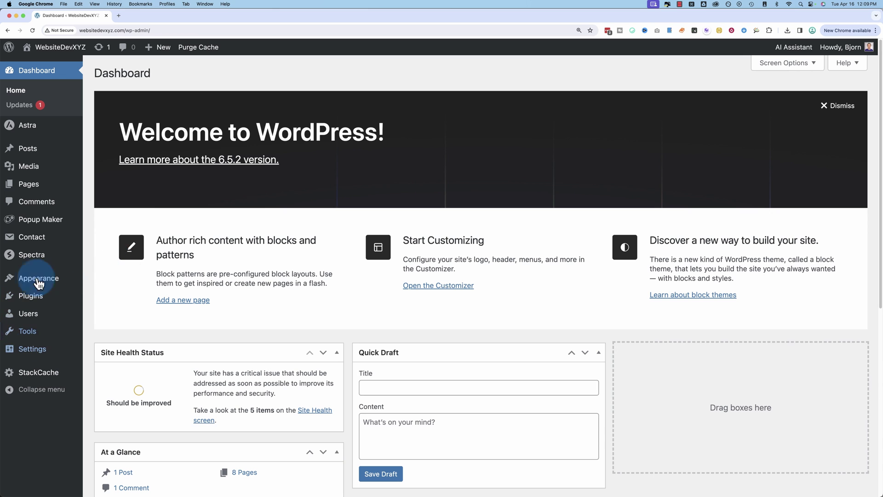
{"action": "left_click", "coordinate": [39, 237]}
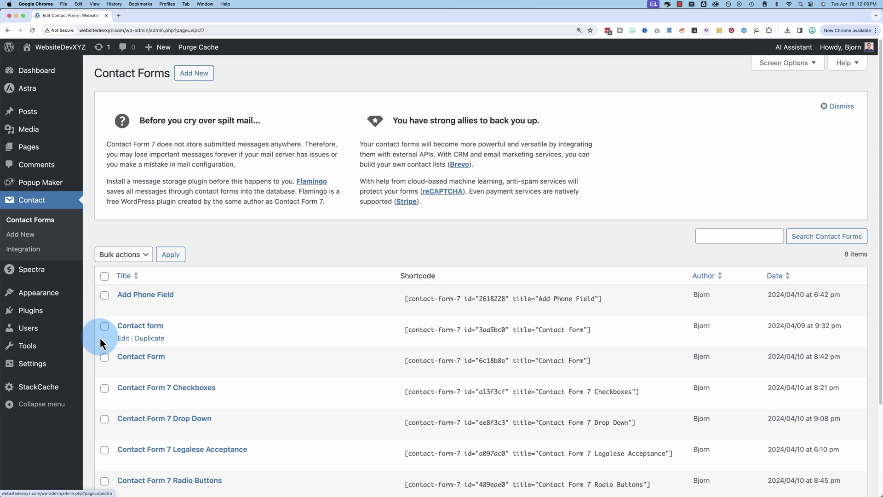
{"action": "scroll", "coordinate": [100, 342], "scroll_direction": "down", "scroll_amount": 2}
{"action": "left_click", "coordinate": [125, 333]}
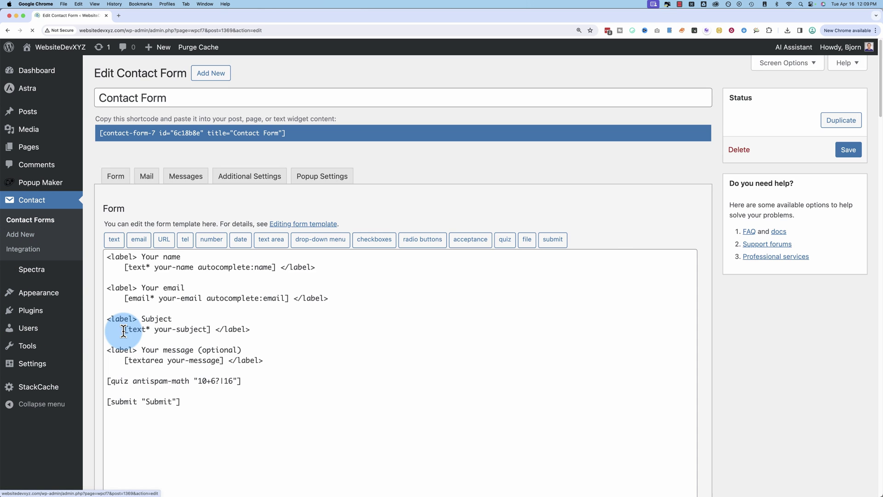
Delete the [quiz antispam-math "10+6?|16"] line from the form template.
{"action": "scroll", "coordinate": [122, 333], "scroll_direction": "down", "scroll_amount": 1}
{"action": "left_click_drag", "start_coordinate": [253, 352], "coordinate": [111, 345]}
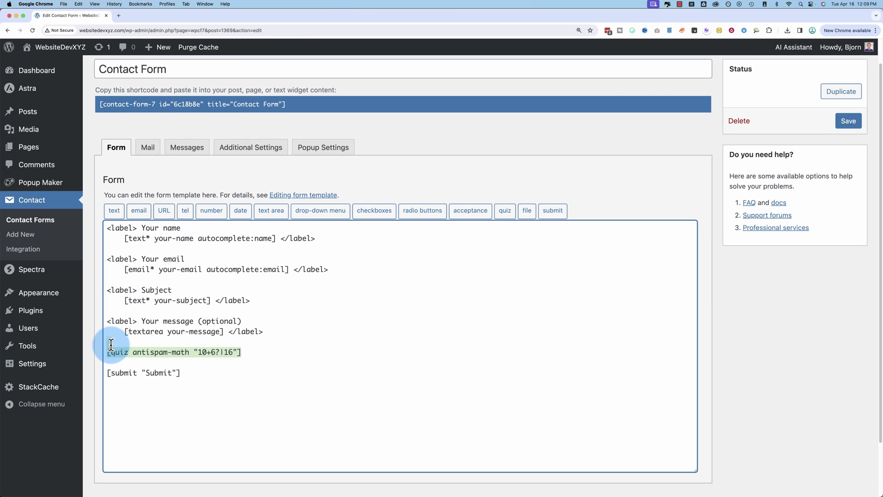
{"action": "scroll", "coordinate": [173, 331], "scroll_direction": "down", "scroll_amount": 2}
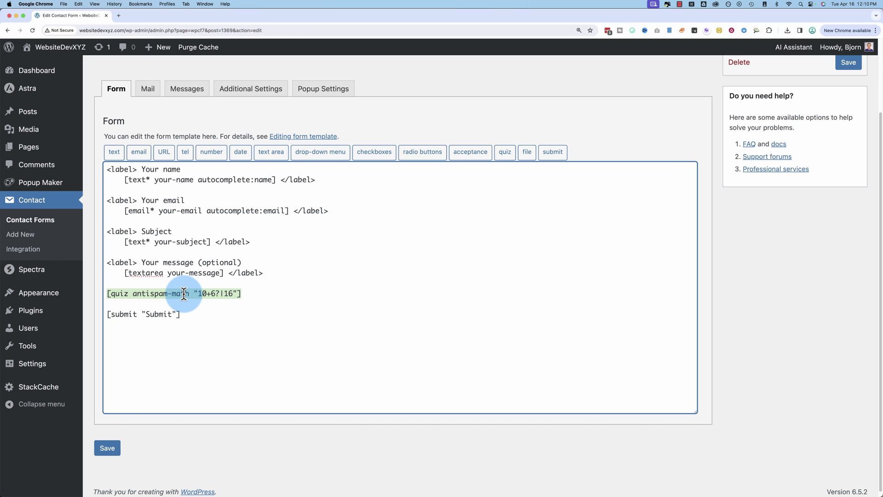
{"action": "key", "text": "BackSpace"}
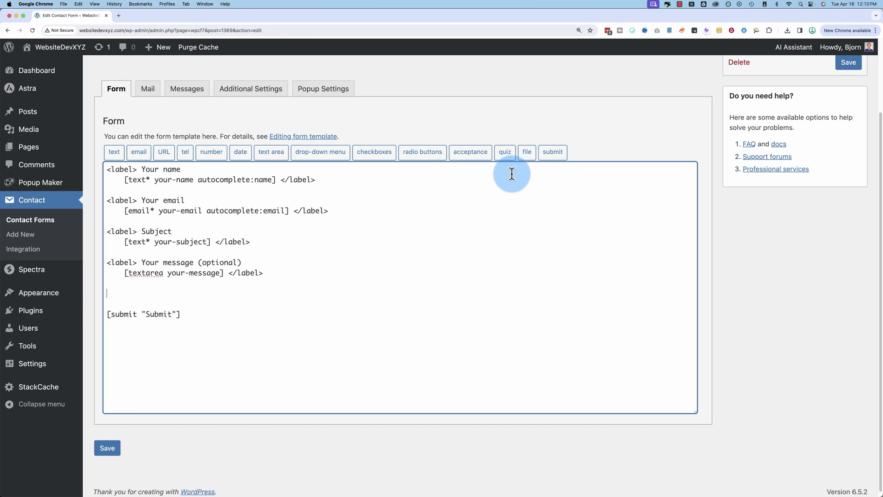
Start a new quiz tag named antispam-math.
{"action": "left_click", "coordinate": [507, 152]}
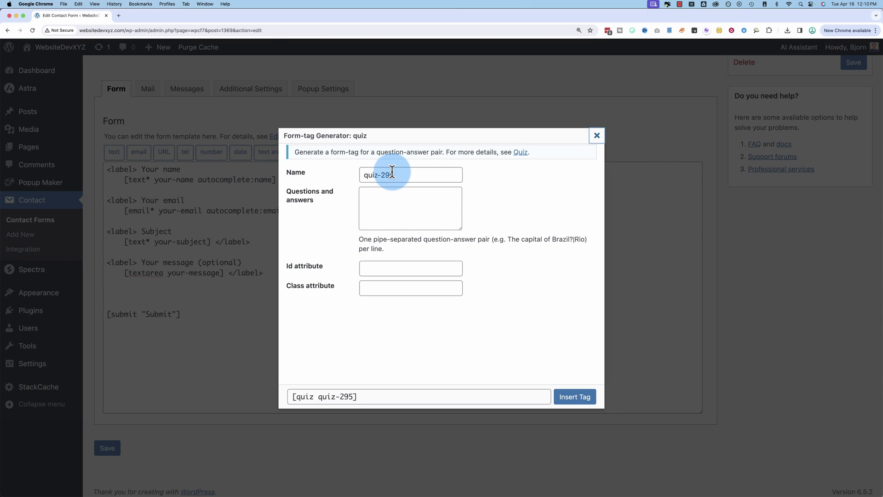
{"action": "left_click_drag", "start_coordinate": [394, 175], "coordinate": [361, 174]}
{"action": "type", "text": "an"}
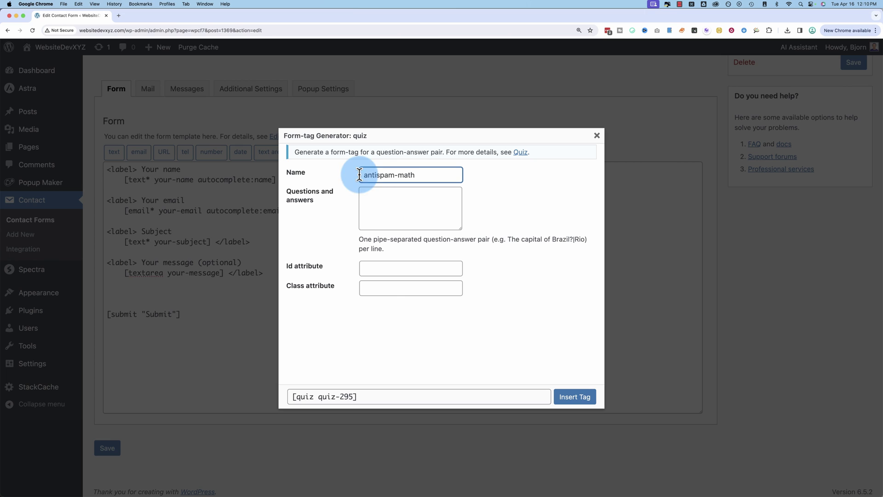
{"action": "type", "text": "tispam-math"}
{"action": "left_click_drag", "start_coordinate": [509, 238], "coordinate": [534, 239]}
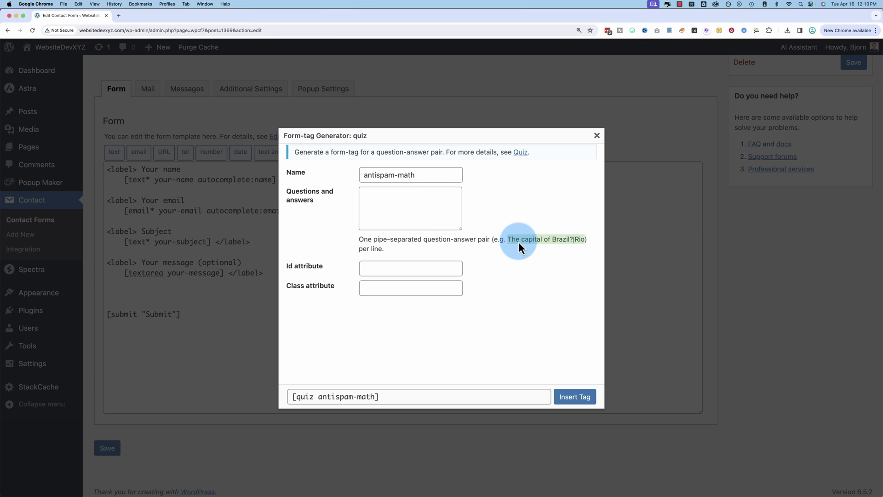
Enter questions 12+67?|79, 5+6?|11 and 2+1?|3, and insert the tag into the template.
{"action": "left_click", "coordinate": [409, 209]}
{"action": "type", "text": "12+67?|79"}
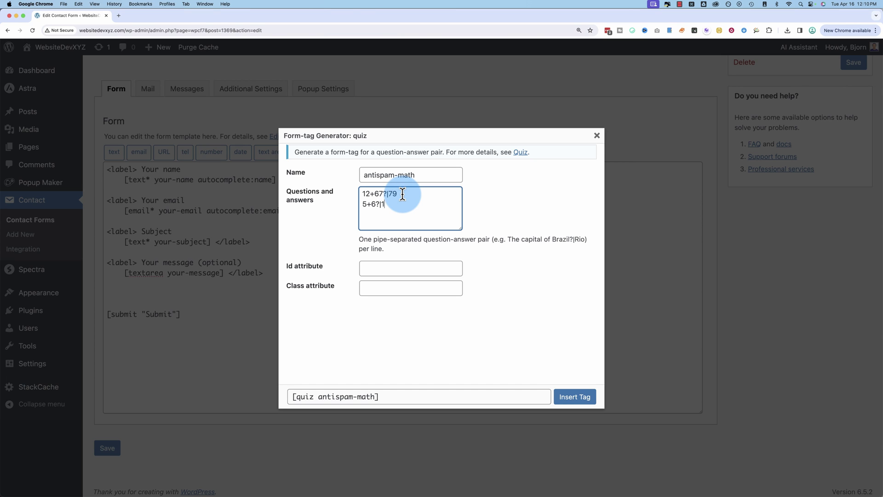
{"action": "type", "text": "2+1?|3"}
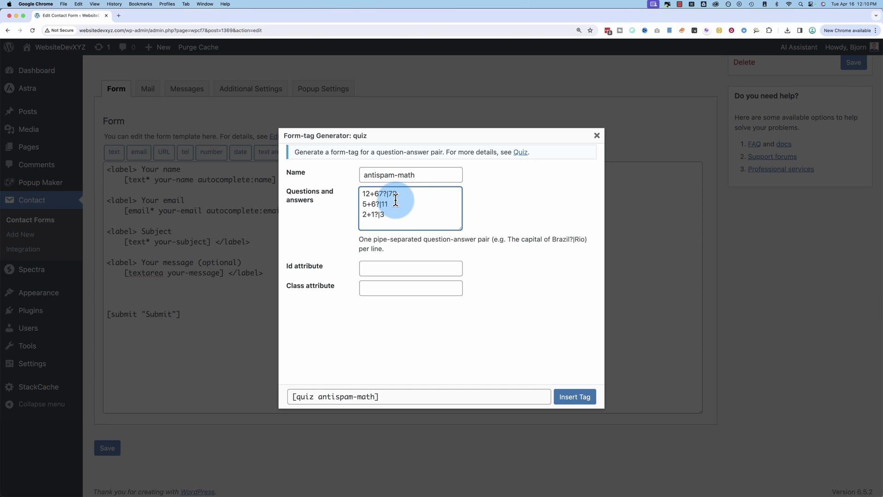
{"action": "left_click_drag", "start_coordinate": [391, 215], "coordinate": [350, 195]}
{"action": "left_click", "coordinate": [352, 241]}
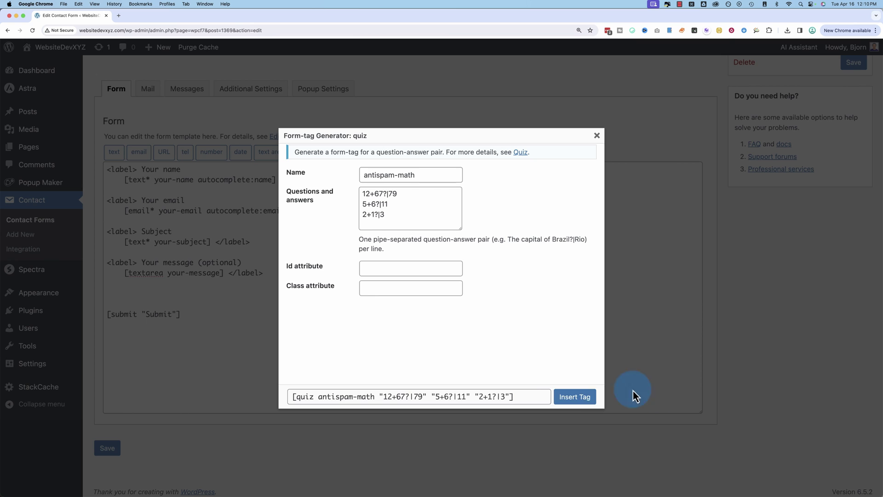
{"action": "left_click", "coordinate": [575, 396]}
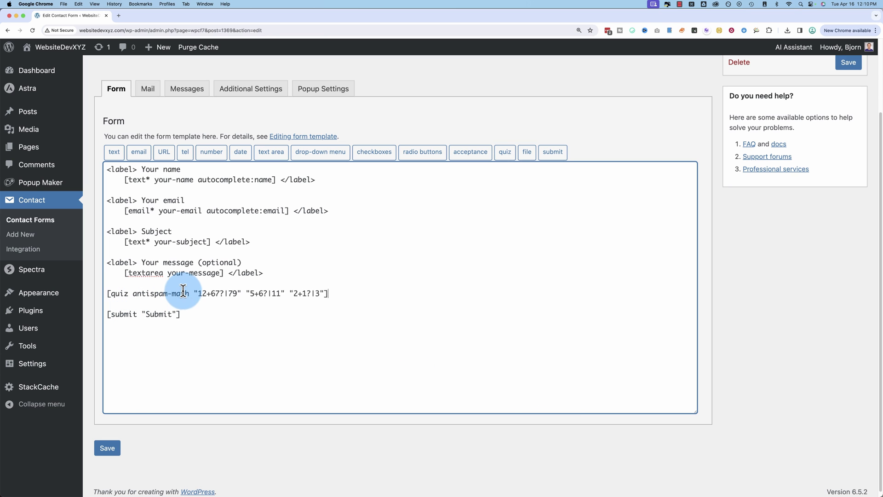
Save the form and reload the live Contact page to see 12+67?, 5+6? and 2+1? rotate.
{"action": "left_click_drag", "start_coordinate": [330, 294], "coordinate": [189, 294]}
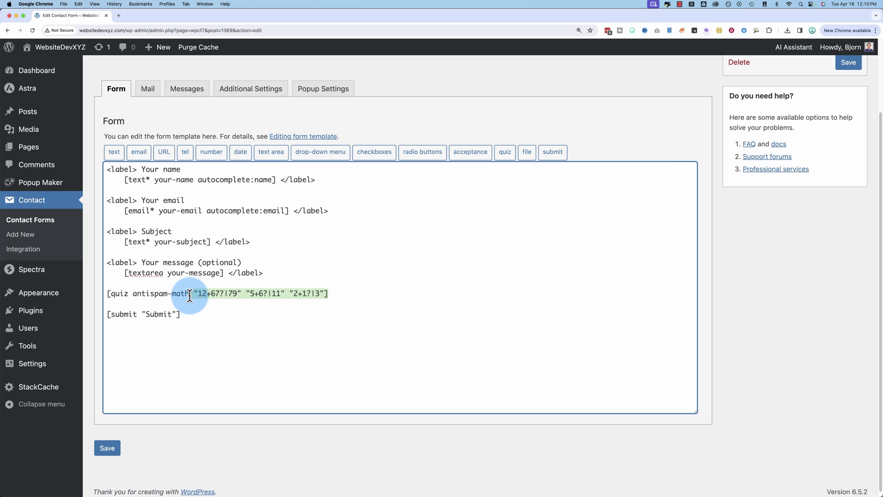
{"action": "left_click", "coordinate": [848, 62]}
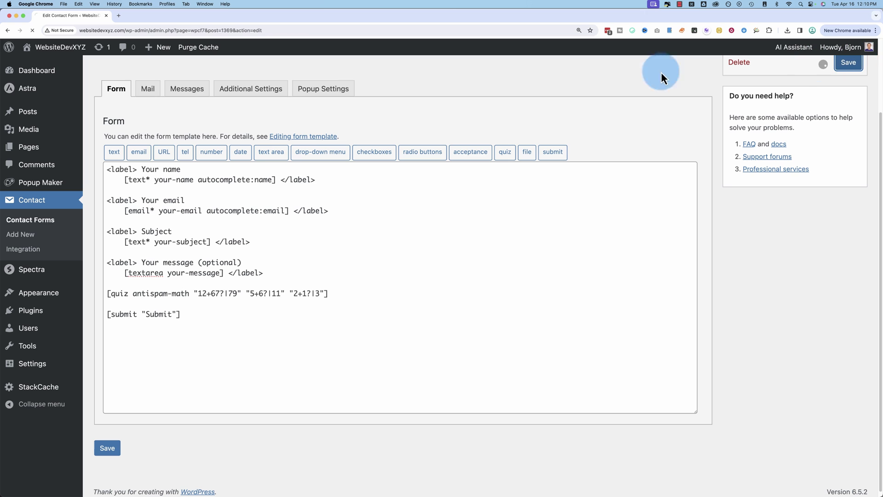
{"action": "mouse_move", "coordinate": [52, 48]}
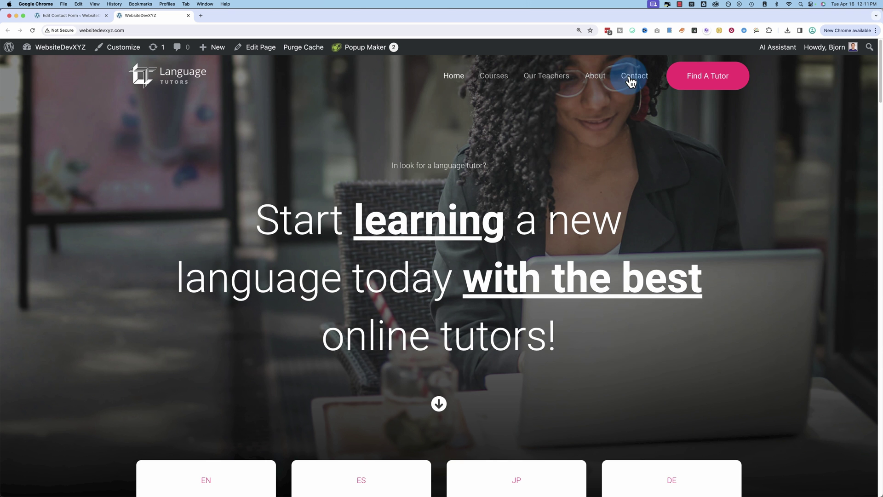
{"action": "scroll", "coordinate": [158, 357], "scroll_direction": "down", "scroll_amount": 10}
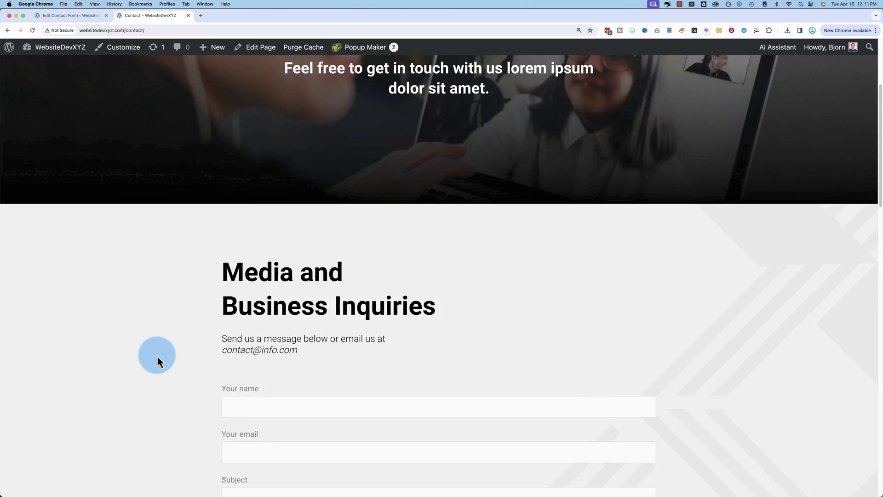
{"action": "scroll", "coordinate": [157, 360], "scroll_direction": "down", "scroll_amount": 5}
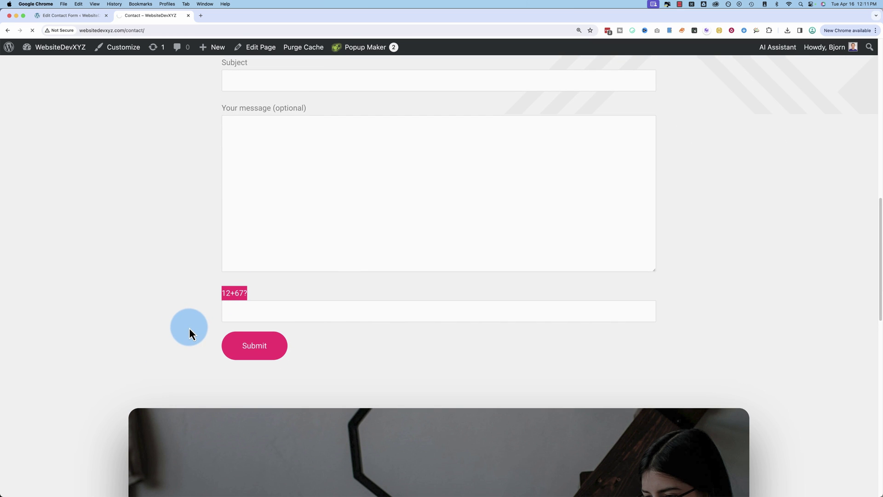
{"action": "key", "text": "super+r"}
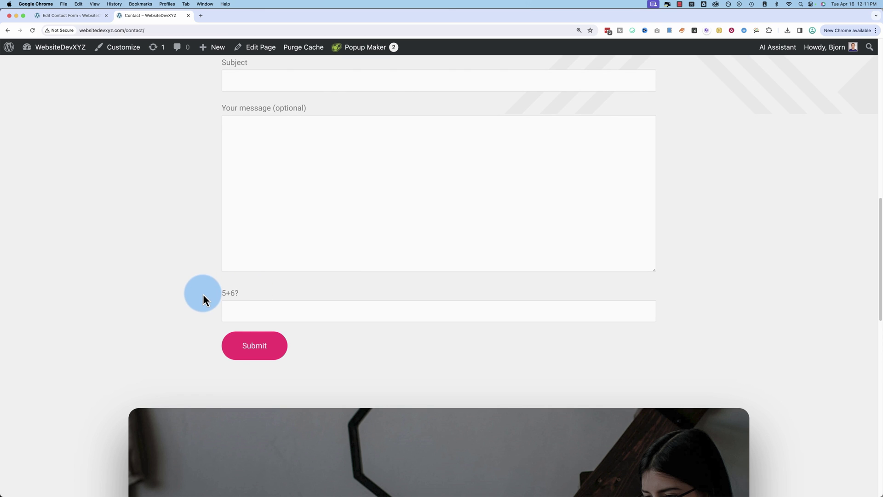
{"action": "key", "text": "super+r"}
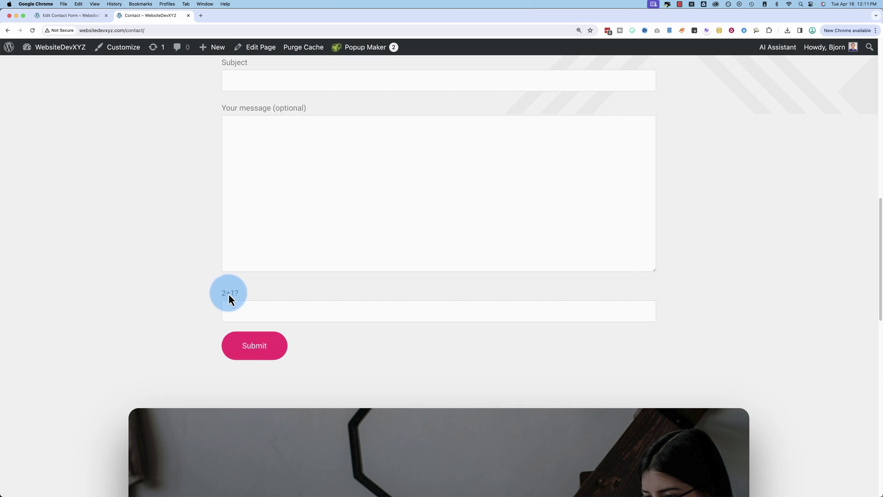
Back in the form editor, delete the math quiz line from the template.
{"action": "left_click", "coordinate": [73, 15]}
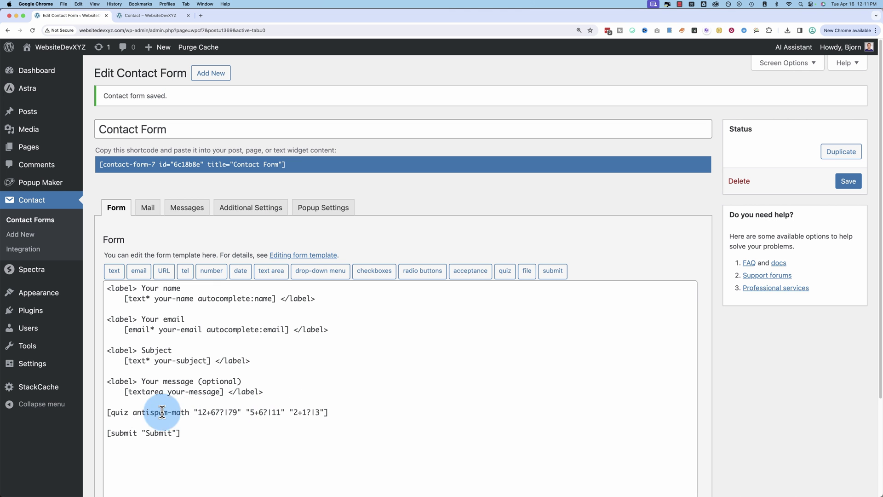
{"action": "scroll", "coordinate": [138, 413], "scroll_direction": "down", "scroll_amount": 2}
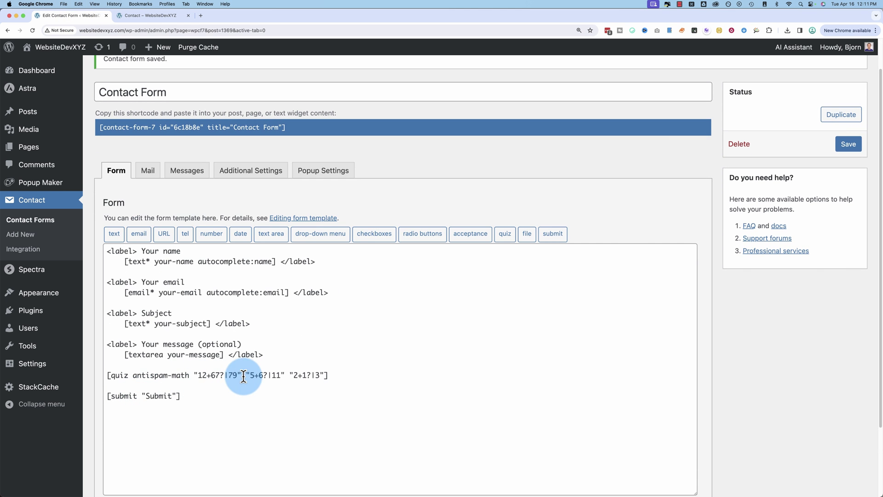
{"action": "left_click_drag", "start_coordinate": [333, 375], "coordinate": [103, 381]}
{"action": "key", "text": "BackSpace"}
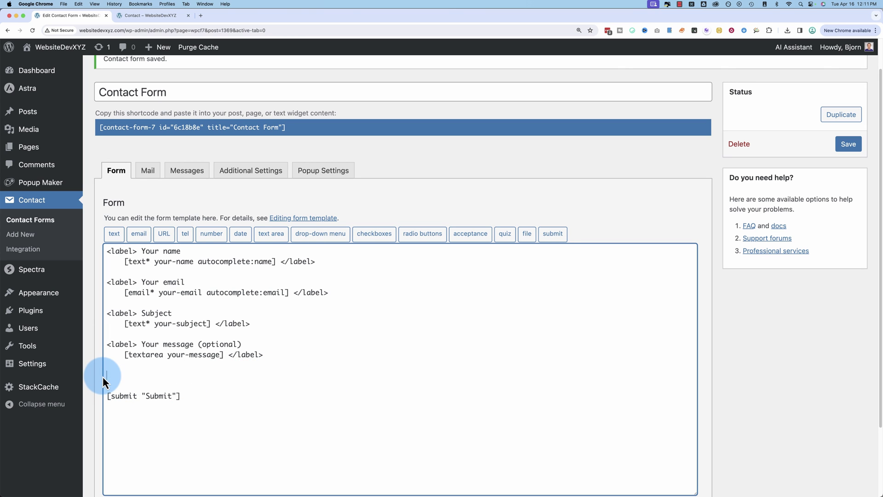
Start a new quiz tag named antispam-capitals and enter the France|Paris question.
{"action": "left_click", "coordinate": [504, 233]}
{"action": "triple_click", "coordinate": [386, 175]}
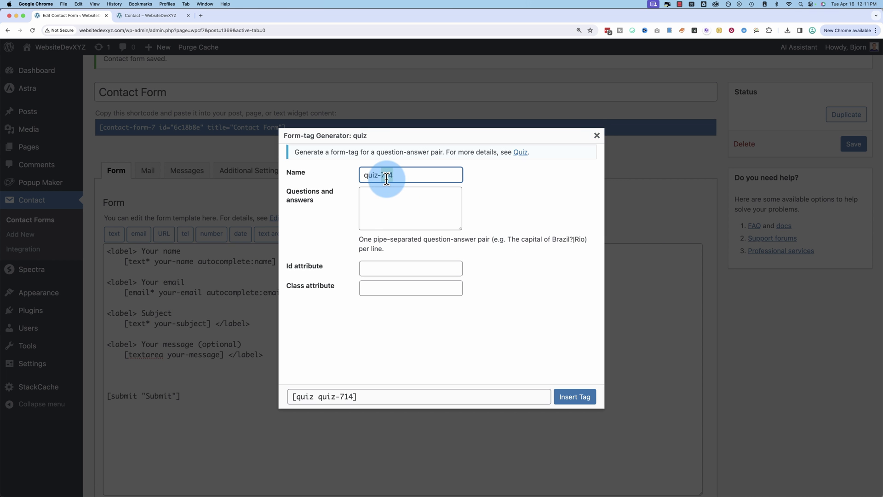
{"action": "type", "text": "antispam-capitals"}
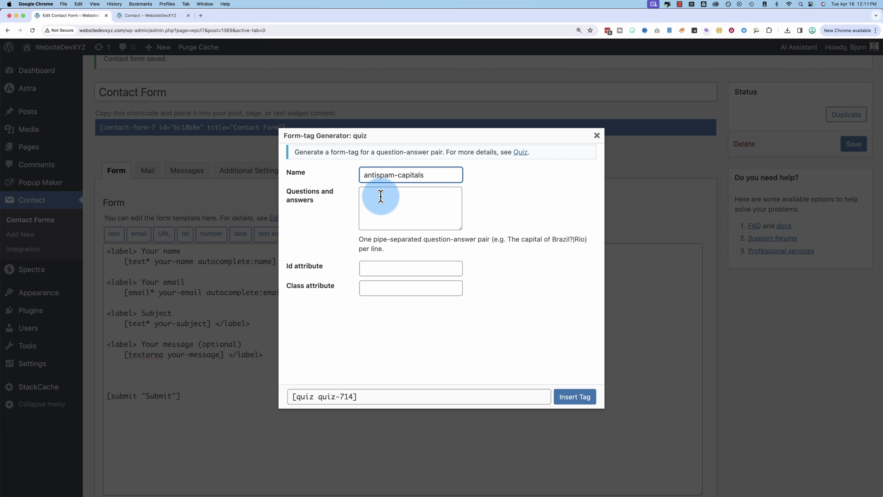
{"action": "left_click", "coordinate": [378, 203]}
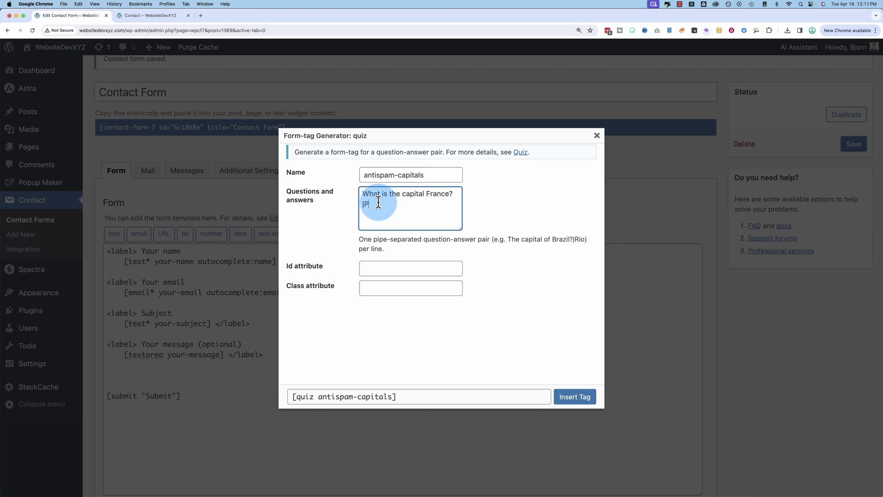
Duplicate the France line and change the copy to Germany with answer Berlin.
{"action": "triple_click", "coordinate": [368, 200]}
{"action": "key", "text": "super+c"}
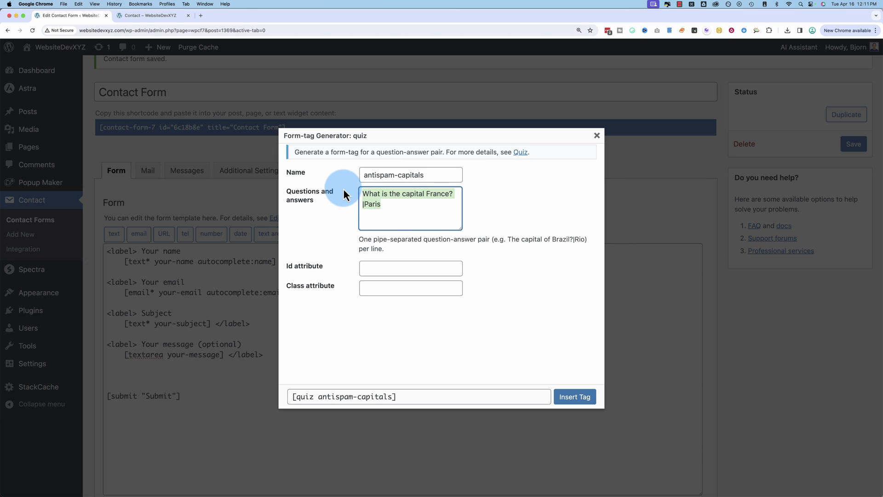
{"action": "left_click", "coordinate": [393, 214]}
{"action": "key", "text": "super+v"}
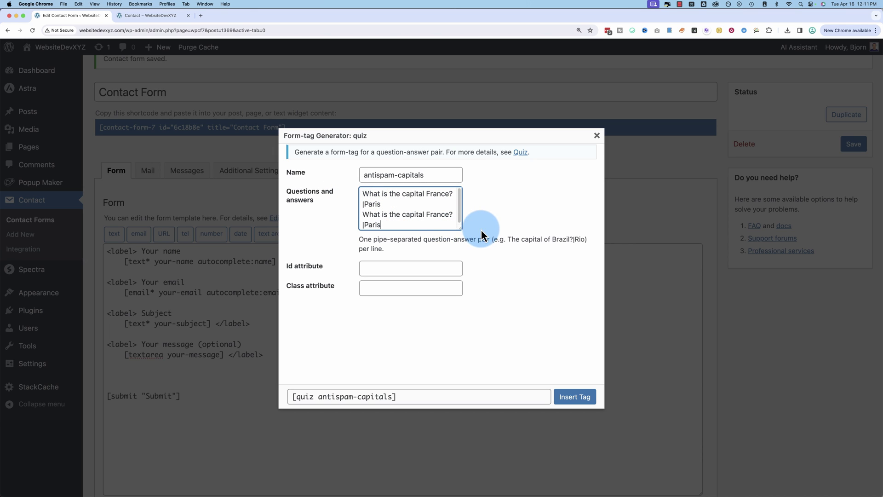
{"action": "left_click_drag", "start_coordinate": [460, 228], "coordinate": [465, 248]}
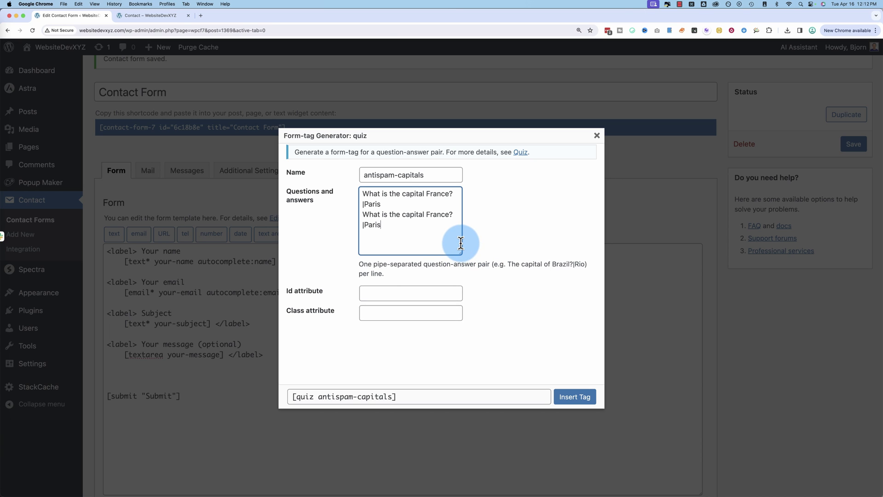
{"action": "double_click", "coordinate": [434, 215]}
{"action": "type", "text": "Germany"}
{"action": "double_click", "coordinate": [406, 225]}
{"action": "type", "text": "Berlin"}
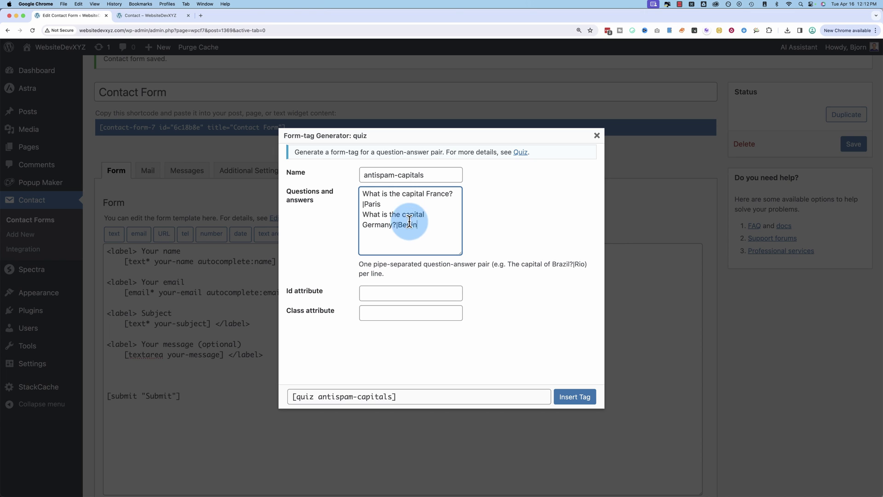
Add a third line asking about Mars with answer Mars Base 1, and insert the tag.
{"action": "triple_click", "coordinate": [430, 214]}
{"action": "key", "text": "super+c"}
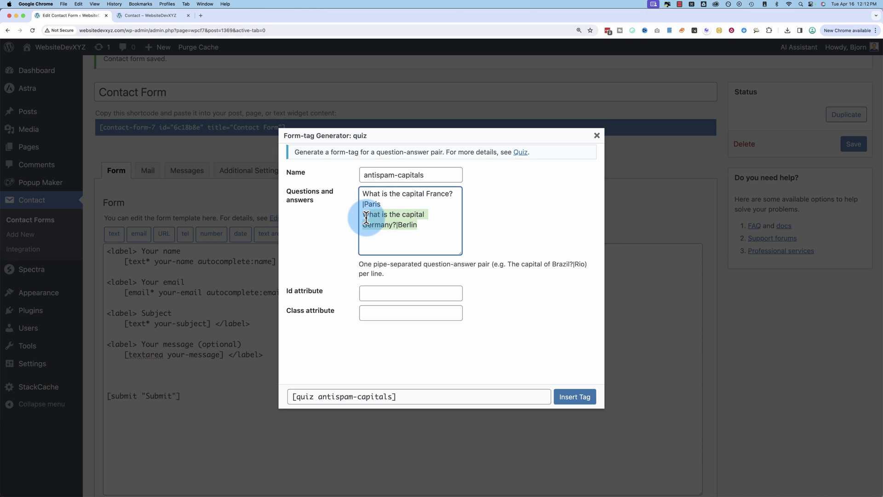
{"action": "left_click", "coordinate": [425, 234]}
{"action": "key", "text": "Return"}
{"action": "key", "text": "super+v"}
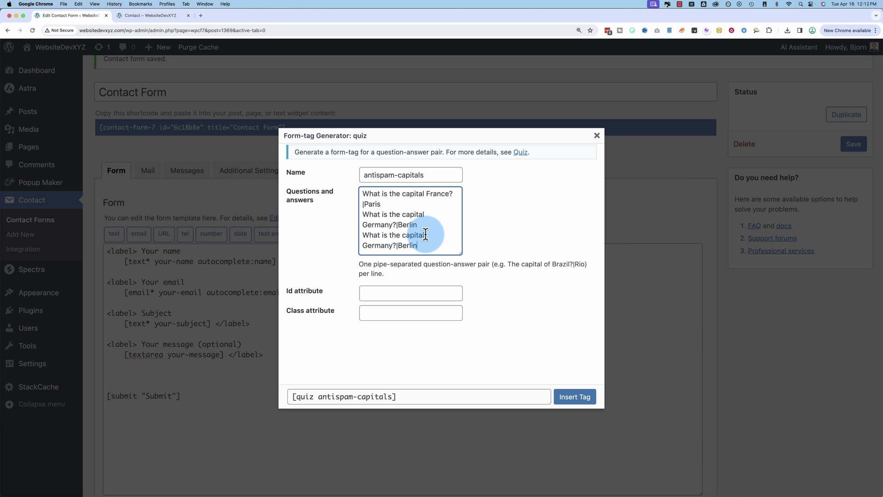
{"action": "double_click", "coordinate": [371, 246]}
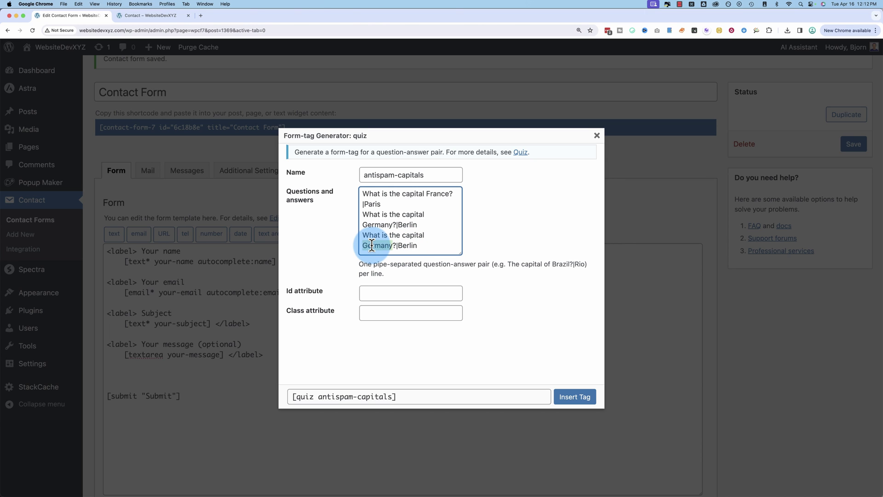
{"action": "type", "text": "Mars"}
{"action": "double_click", "coordinate": [374, 245]}
{"action": "type", "text": "Mars Base 1"}
{"action": "left_click", "coordinate": [575, 398]}
Save the form and reload the Contact page to see the Germany, France and Mars questions rotate.
{"action": "left_click", "coordinate": [859, 145]}
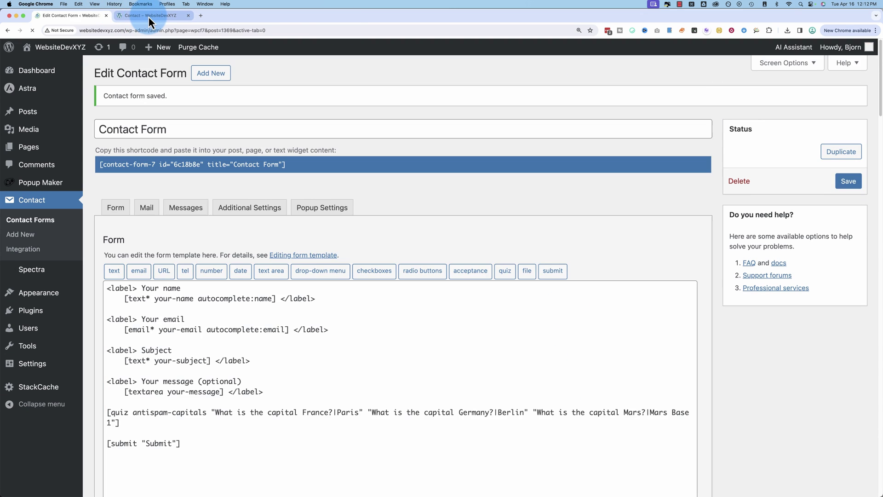
{"action": "left_click", "coordinate": [148, 16]}
{"action": "left_click", "coordinate": [33, 31]}
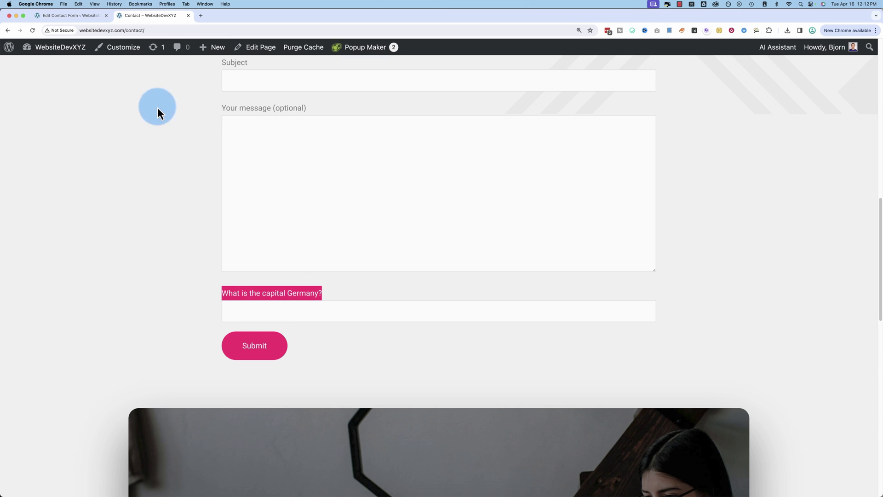
{"action": "left_click", "coordinate": [32, 30]}
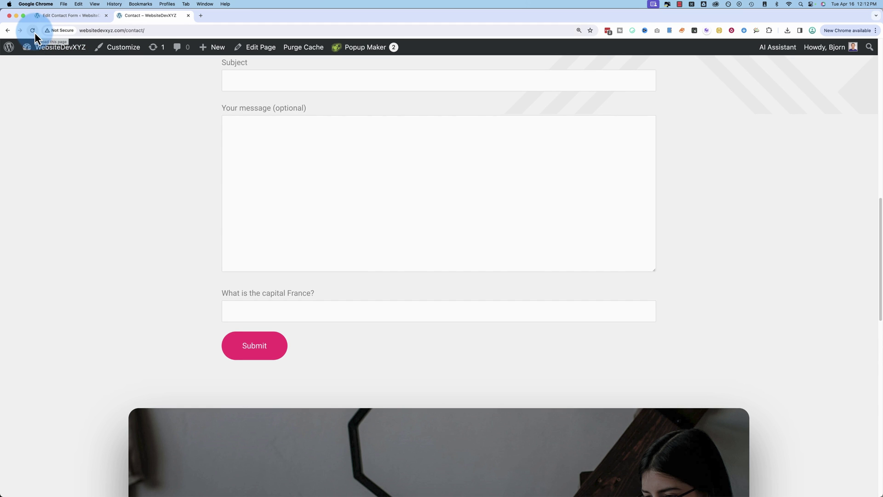
{"action": "left_click", "coordinate": [34, 32]}
{"action": "left_click", "coordinate": [35, 32]}
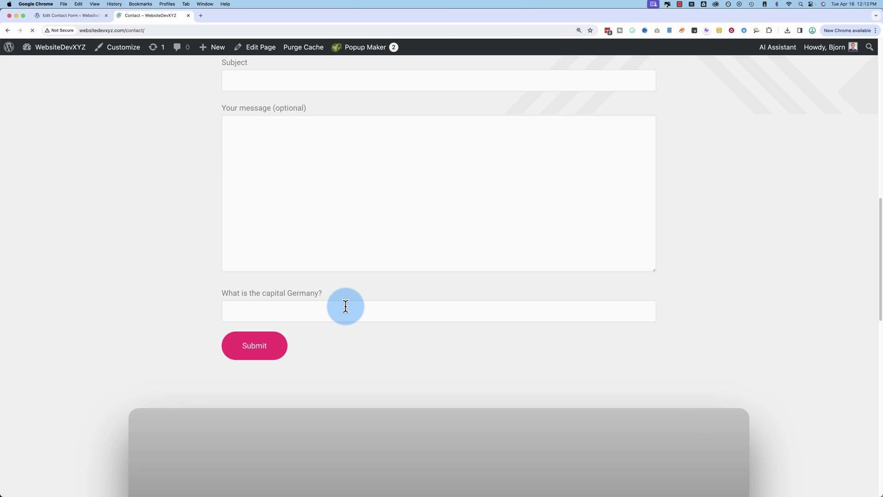
{"action": "left_click_drag", "start_coordinate": [322, 297], "coordinate": [154, 297]}
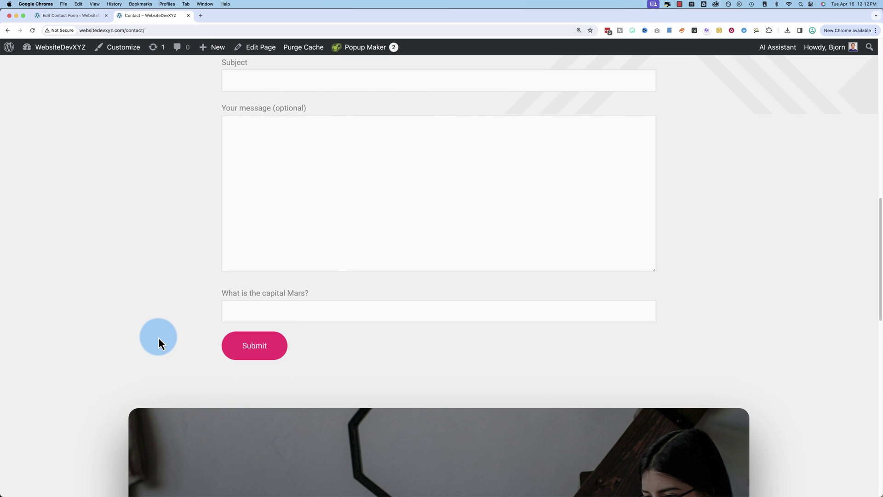
{"action": "left_click", "coordinate": [73, 16]}
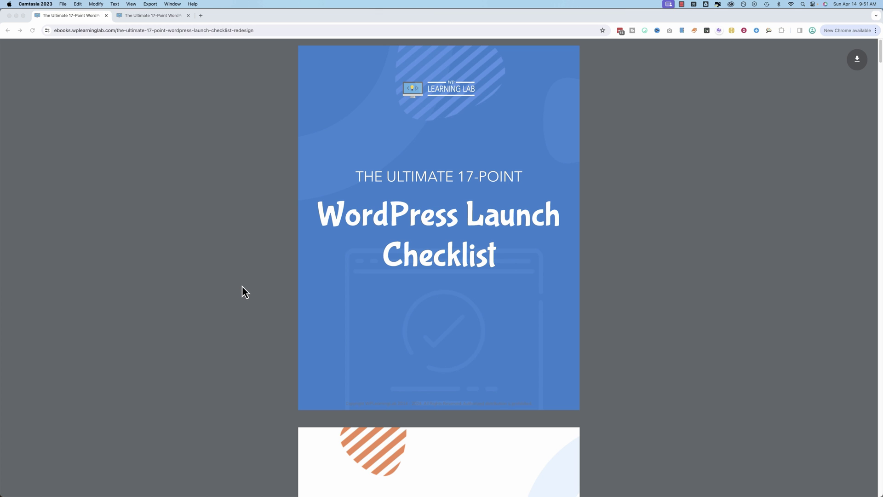
Scroll the ebook past tips #1–#4 to tip #5, 'Make Sure The Site Is Responsive'.
{"action": "scroll", "coordinate": [242, 286], "scroll_direction": "down", "scroll_amount": 15}
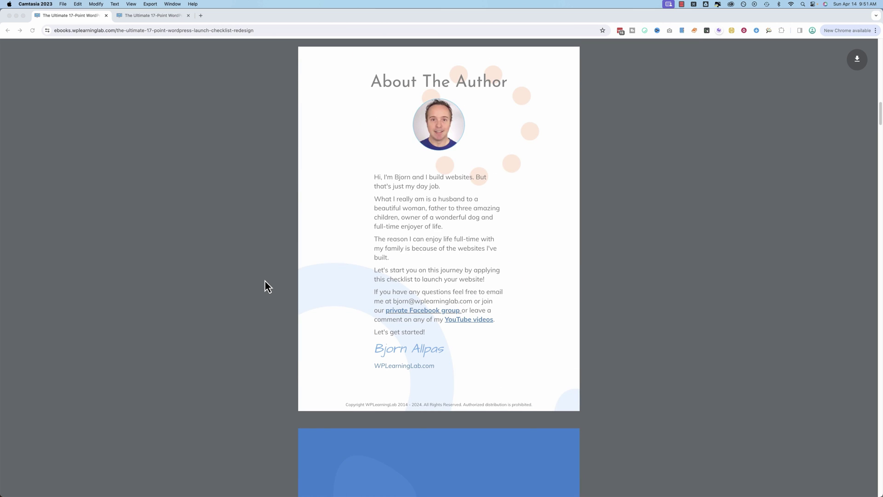
{"action": "scroll", "coordinate": [265, 281], "scroll_direction": "down", "scroll_amount": 8}
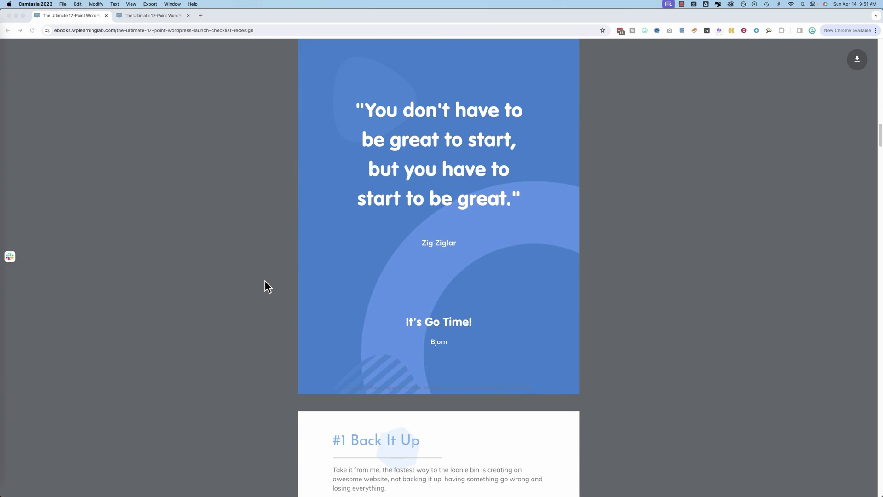
{"action": "scroll", "coordinate": [265, 280], "scroll_direction": "down", "scroll_amount": 10}
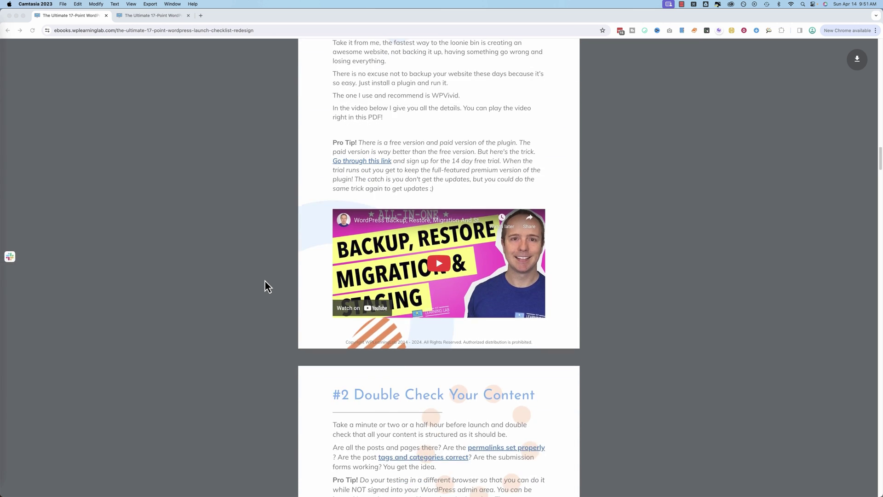
{"action": "scroll", "coordinate": [265, 281], "scroll_direction": "down", "scroll_amount": 8}
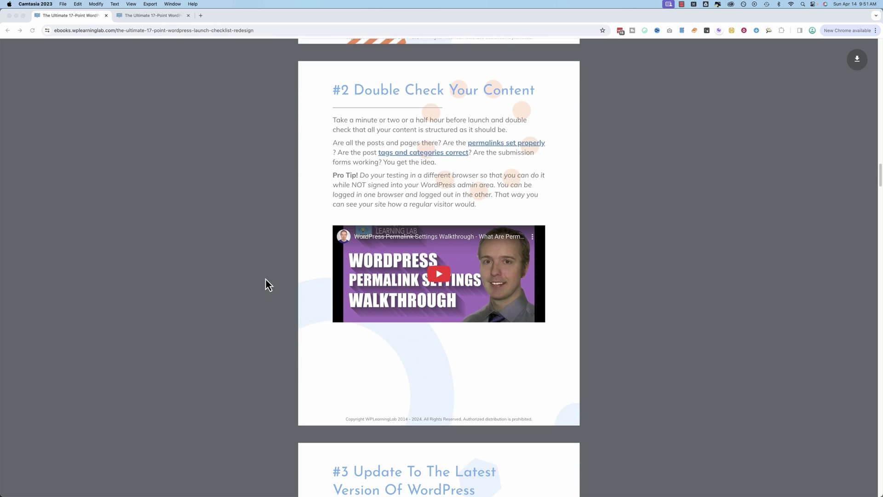
{"action": "scroll", "coordinate": [272, 295], "scroll_direction": "down", "scroll_amount": 7}
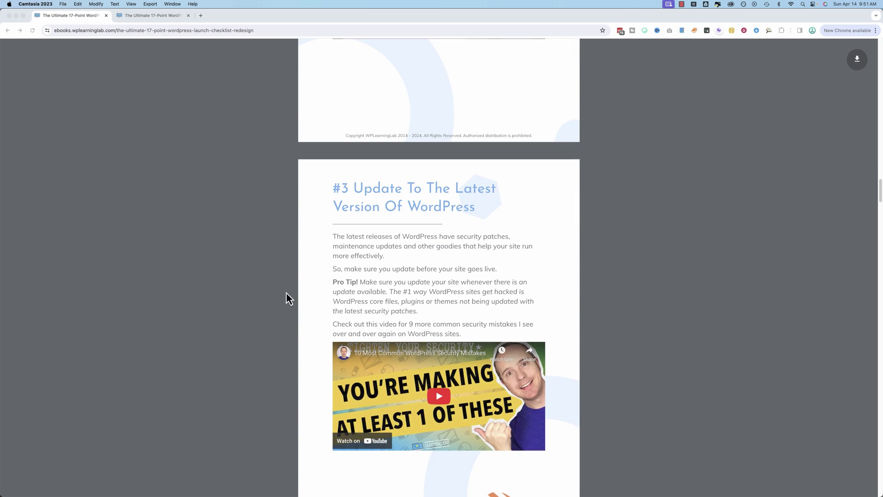
{"action": "scroll", "coordinate": [286, 298], "scroll_direction": "down", "scroll_amount": 4}
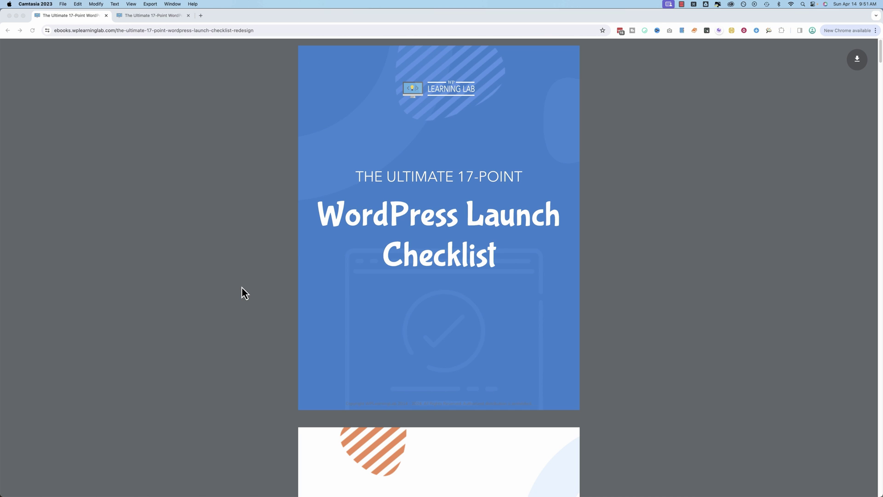
{"action": "scroll", "coordinate": [249, 285], "scroll_direction": "down", "scroll_amount": 20}
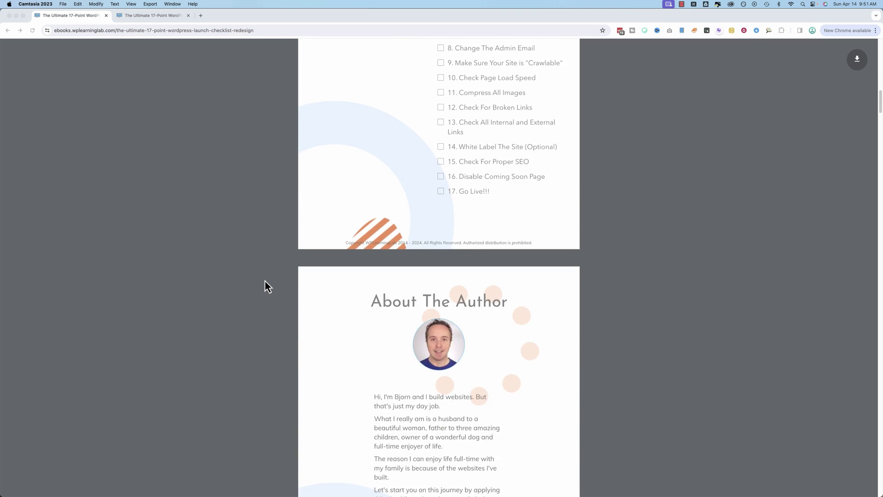
{"action": "scroll", "coordinate": [265, 281], "scroll_direction": "down", "scroll_amount": 8}
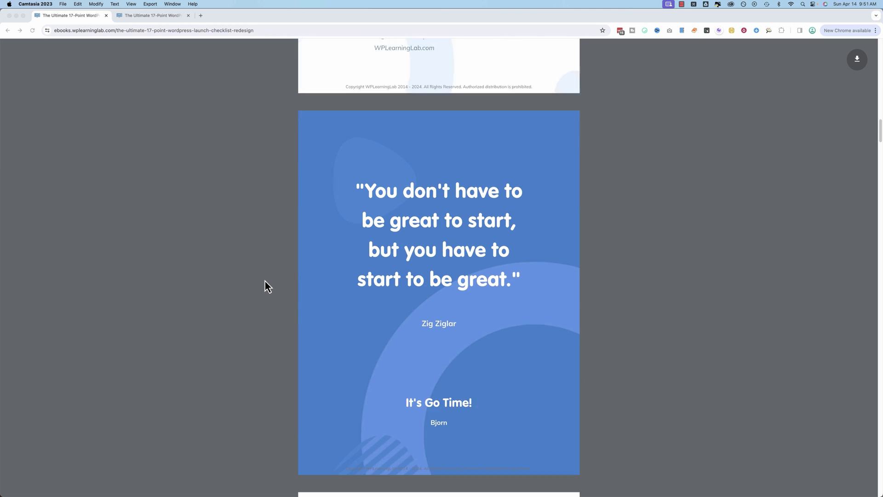
{"action": "scroll", "coordinate": [265, 282], "scroll_direction": "down", "scroll_amount": 8}
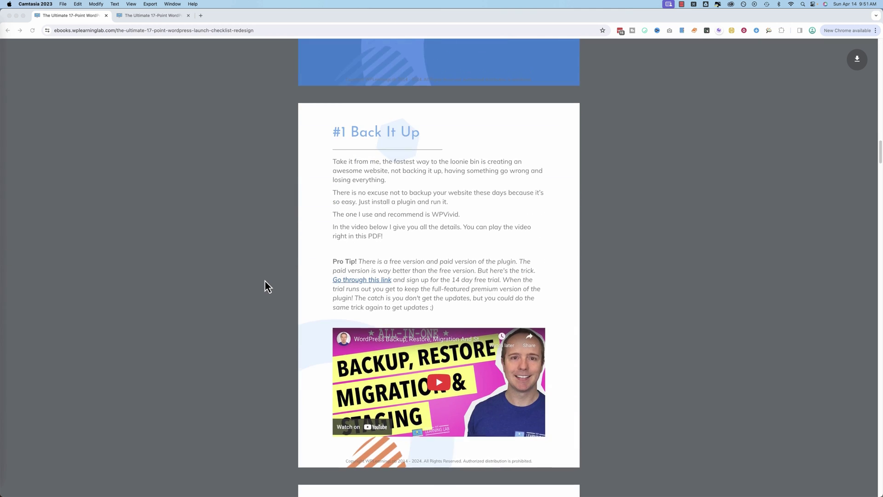
{"action": "scroll", "coordinate": [265, 281], "scroll_direction": "down", "scroll_amount": 8}
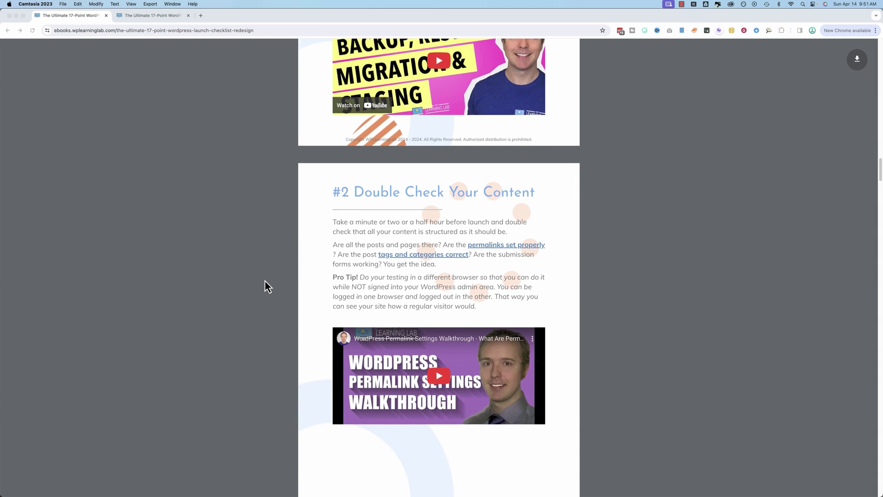
{"action": "scroll", "coordinate": [272, 294], "scroll_direction": "down", "scroll_amount": 6}
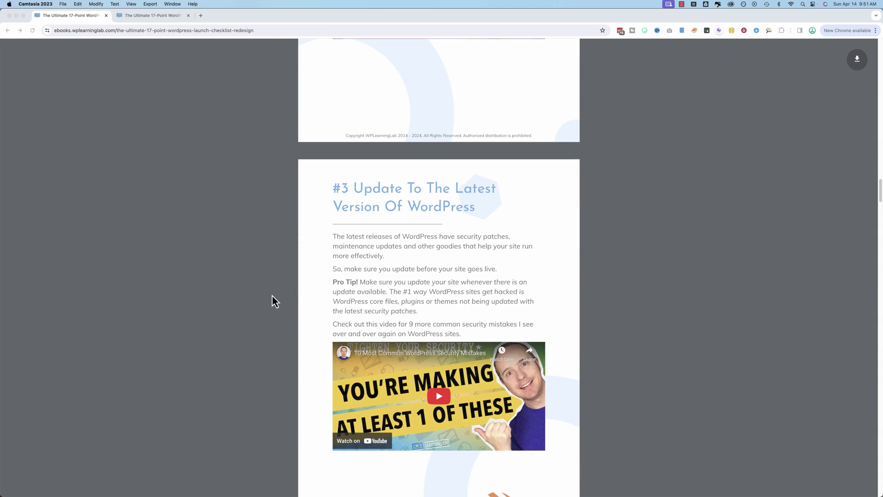
{"action": "scroll", "coordinate": [290, 292], "scroll_direction": "down", "scroll_amount": 9}
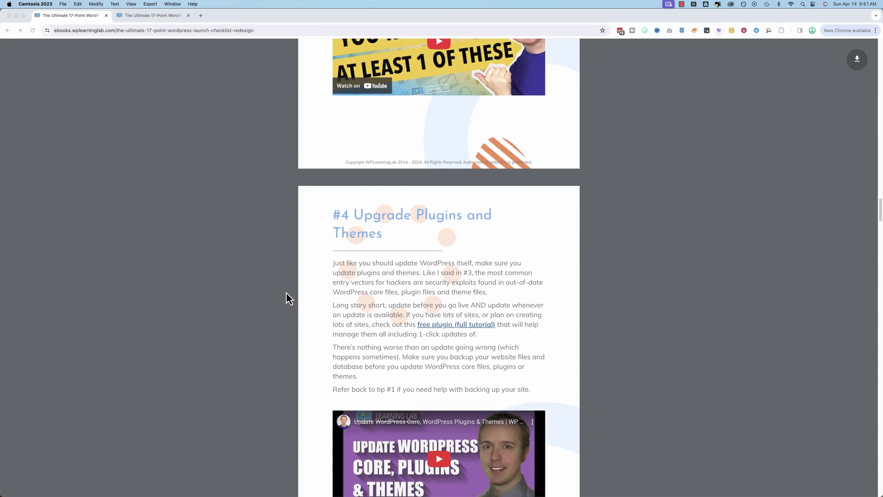
{"action": "scroll", "coordinate": [286, 294], "scroll_direction": "down", "scroll_amount": 9}
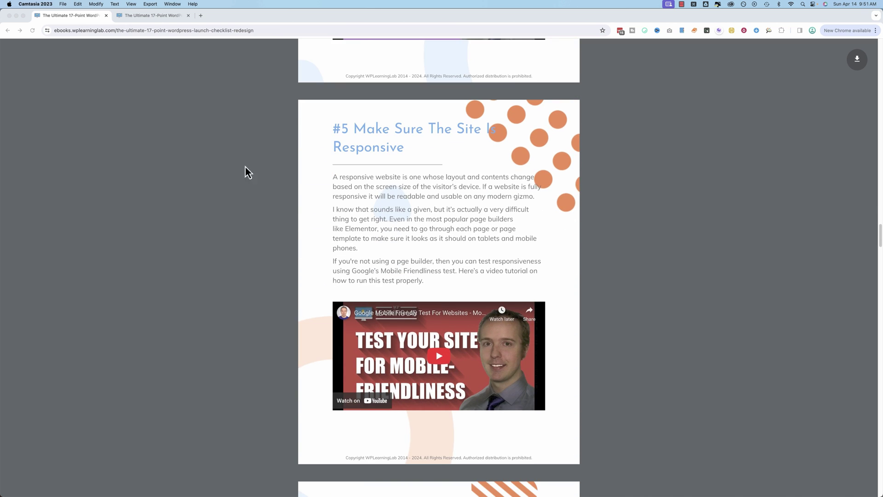
{"action": "left_click", "coordinate": [169, 21]}
{"action": "scroll", "coordinate": [264, 313], "scroll_direction": "down", "scroll_amount": 5}
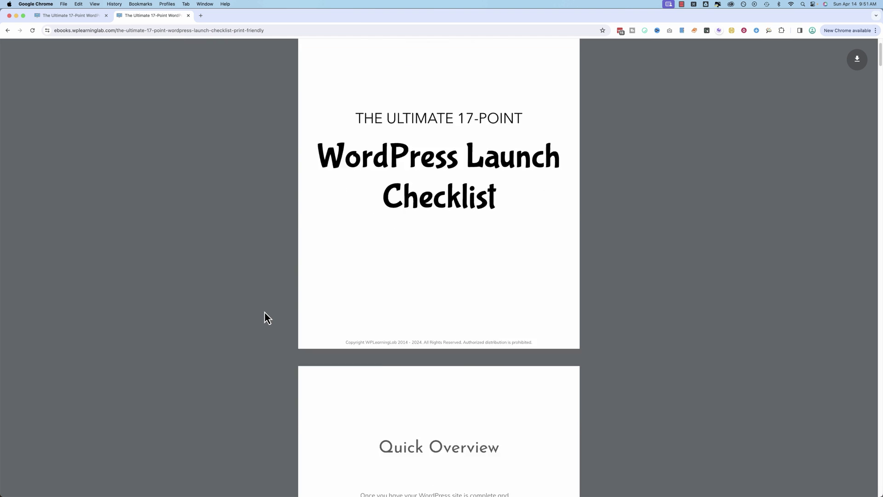
{"action": "scroll", "coordinate": [238, 210], "scroll_direction": "down", "scroll_amount": 4}
{"action": "key", "text": "ctrl+shift+Tab"}
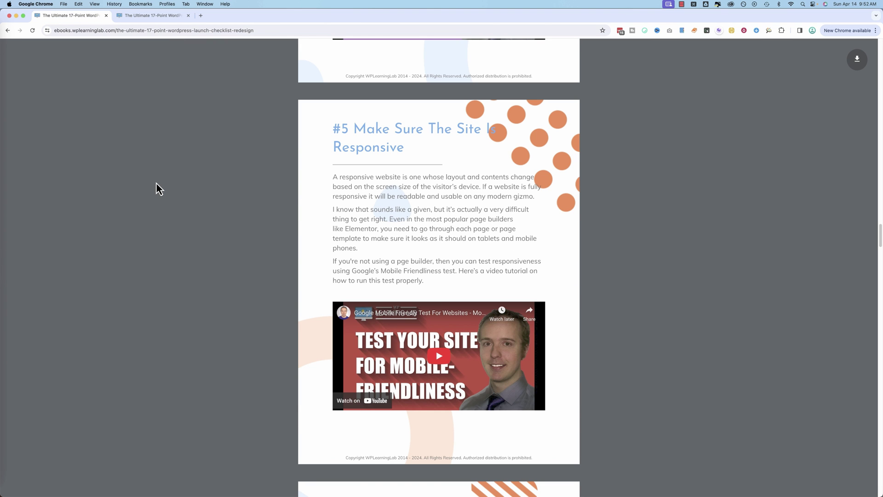
{"action": "scroll", "coordinate": [186, 221], "scroll_direction": "up", "scroll_amount": 10}
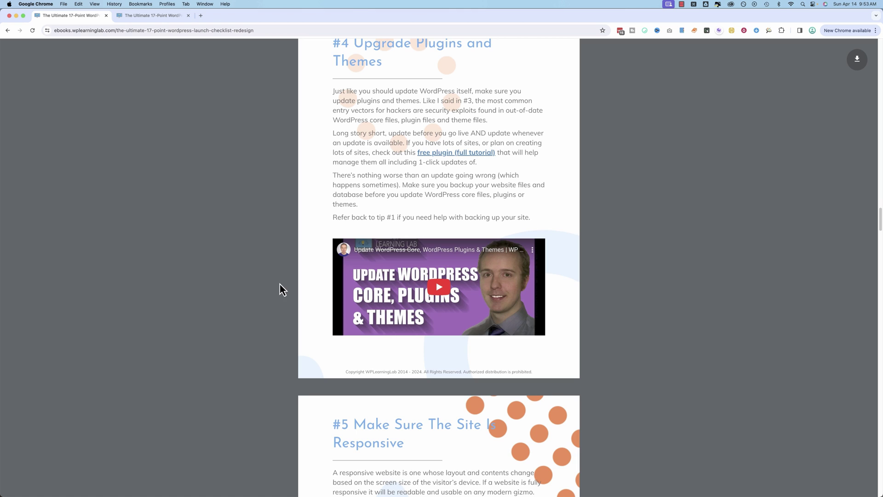
{"action": "scroll", "coordinate": [340, 230], "scroll_direction": "up", "scroll_amount": 5}
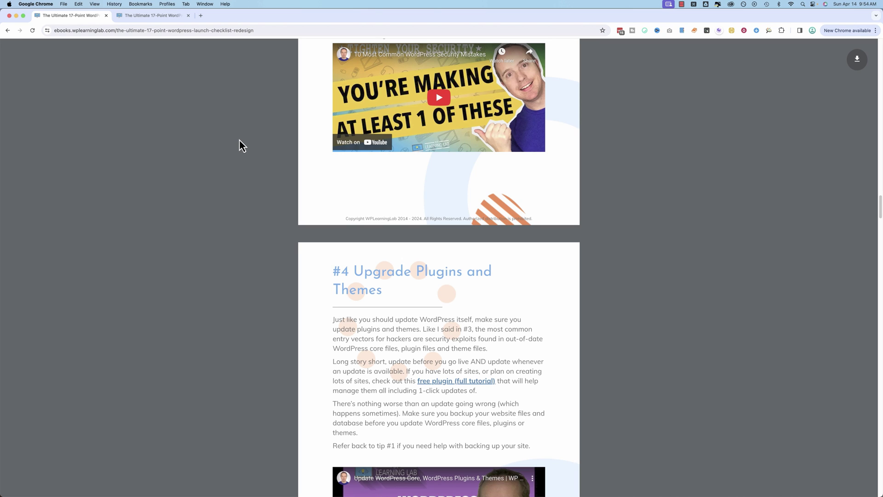
{"action": "scroll", "coordinate": [239, 140], "scroll_direction": "up", "scroll_amount": 10}
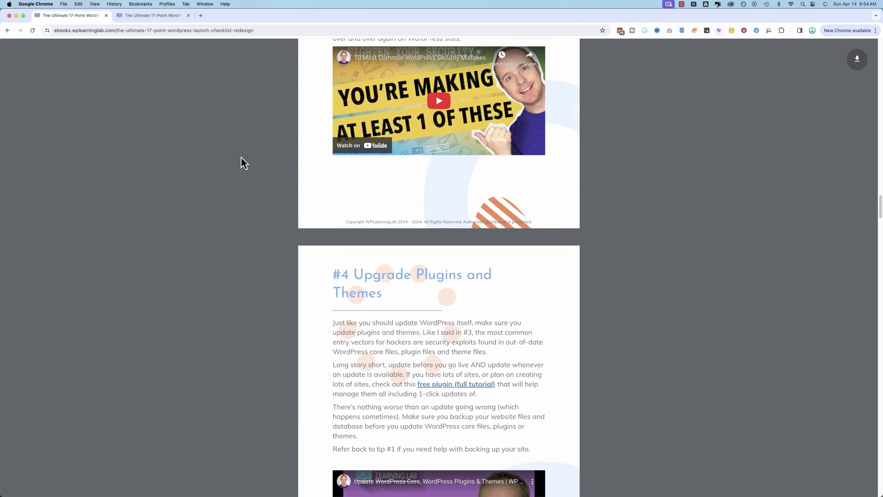
{"action": "scroll", "coordinate": [243, 174], "scroll_direction": "up", "scroll_amount": 3}
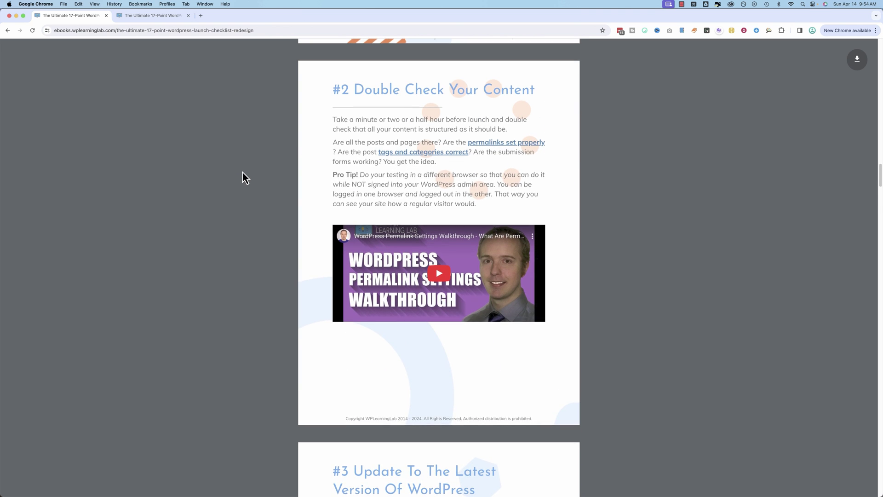
{"action": "scroll", "coordinate": [243, 177], "scroll_direction": "up", "scroll_amount": 7}
{"action": "scroll", "coordinate": [244, 180], "scroll_direction": "up", "scroll_amount": 3}
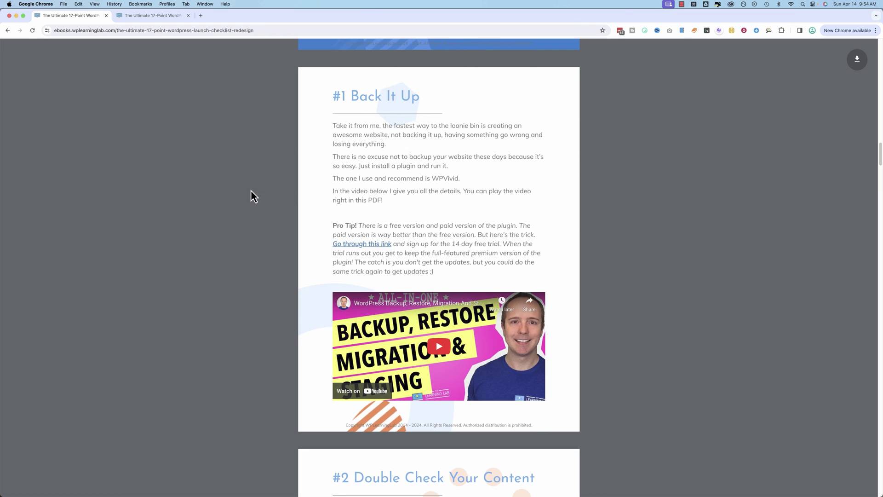
{"action": "scroll", "coordinate": [250, 195], "scroll_direction": "down", "scroll_amount": 10}
{"action": "scroll", "coordinate": [271, 235], "scroll_direction": "up", "scroll_amount": 3}
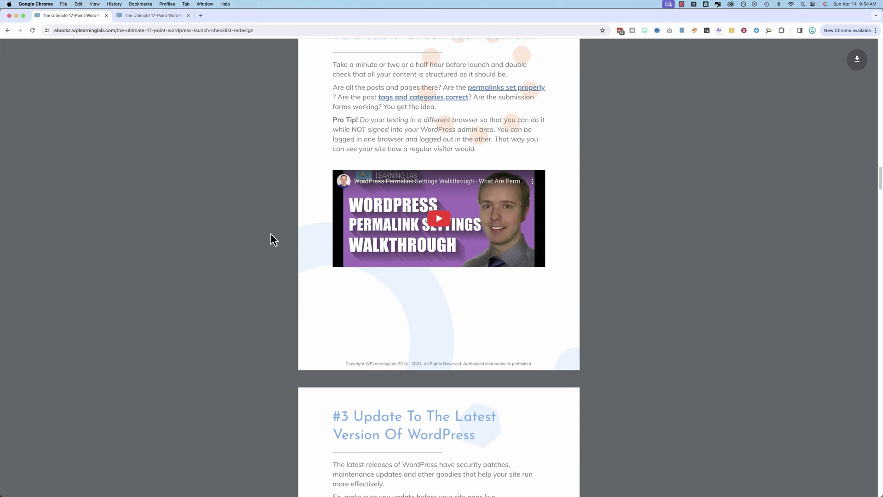
{"action": "scroll", "coordinate": [270, 235], "scroll_direction": "down", "scroll_amount": 5}
{"action": "scroll", "coordinate": [271, 238], "scroll_direction": "down", "scroll_amount": 4}
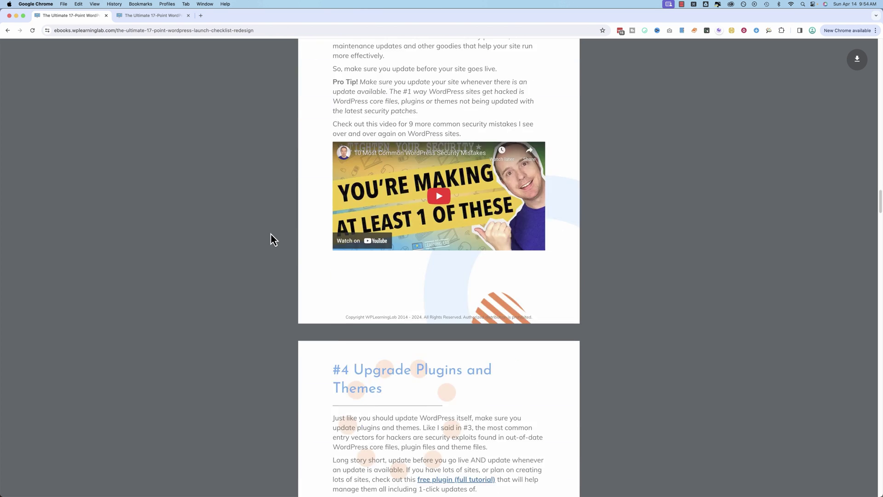
{"action": "scroll", "coordinate": [271, 234], "scroll_direction": "down", "scroll_amount": 13}
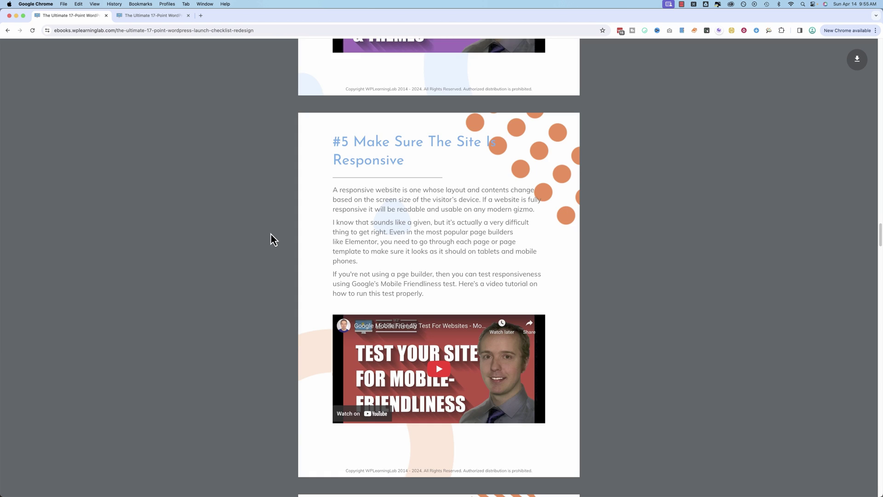
{"action": "scroll", "coordinate": [270, 233], "scroll_direction": "down", "scroll_amount": 5}
{"action": "scroll", "coordinate": [271, 233], "scroll_direction": "down", "scroll_amount": 2}
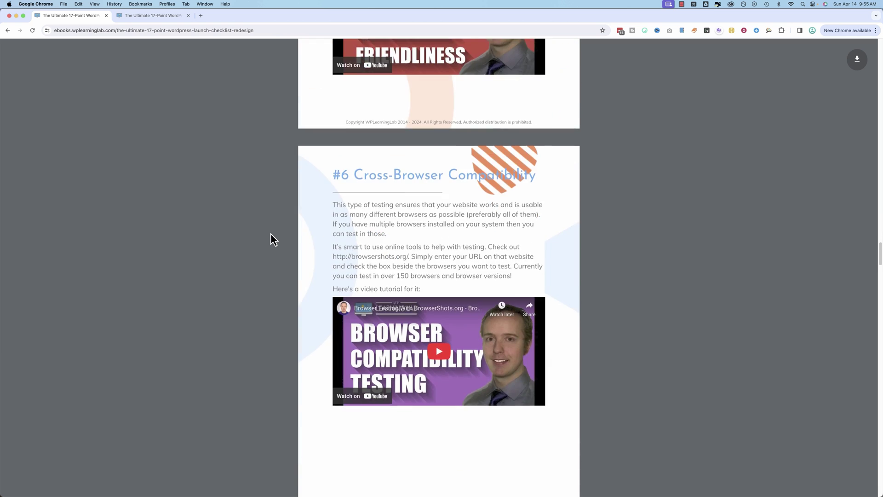
{"action": "scroll", "coordinate": [271, 233], "scroll_direction": "down", "scroll_amount": 10}
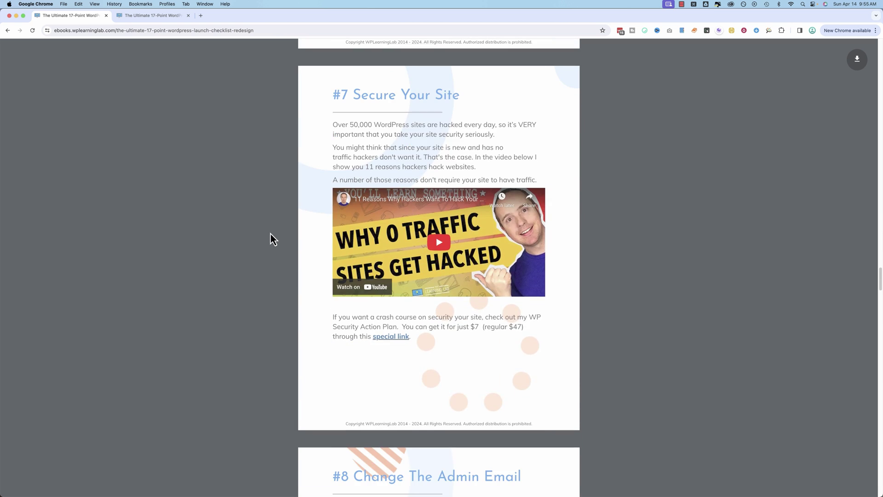
{"action": "scroll", "coordinate": [270, 233], "scroll_direction": "down", "scroll_amount": 13}
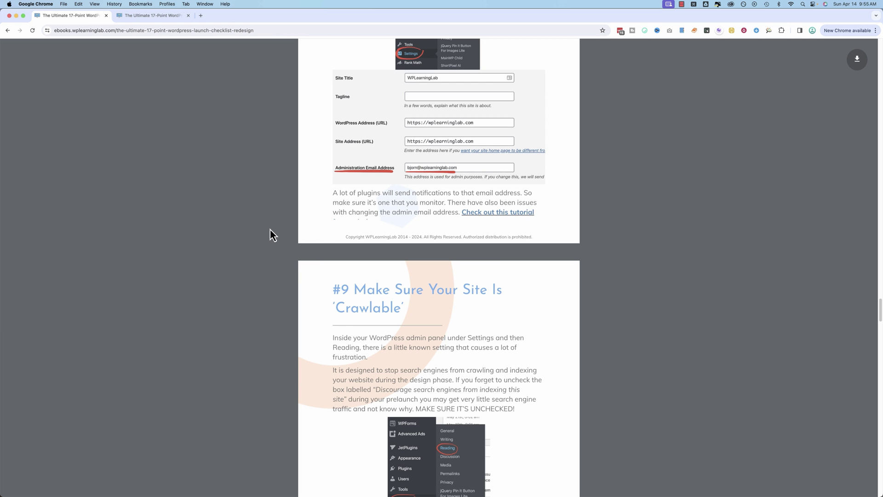
{"action": "scroll", "coordinate": [271, 234], "scroll_direction": "down", "scroll_amount": 4}
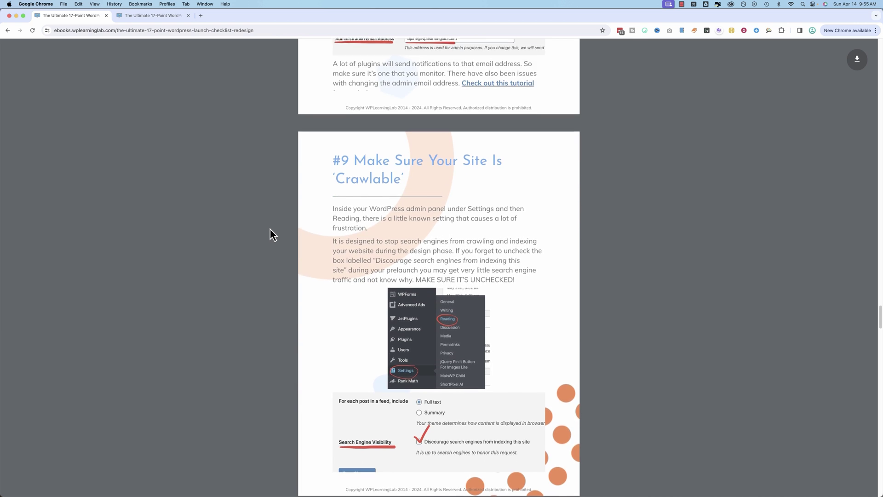
{"action": "scroll", "coordinate": [273, 235], "scroll_direction": "down", "scroll_amount": 3}
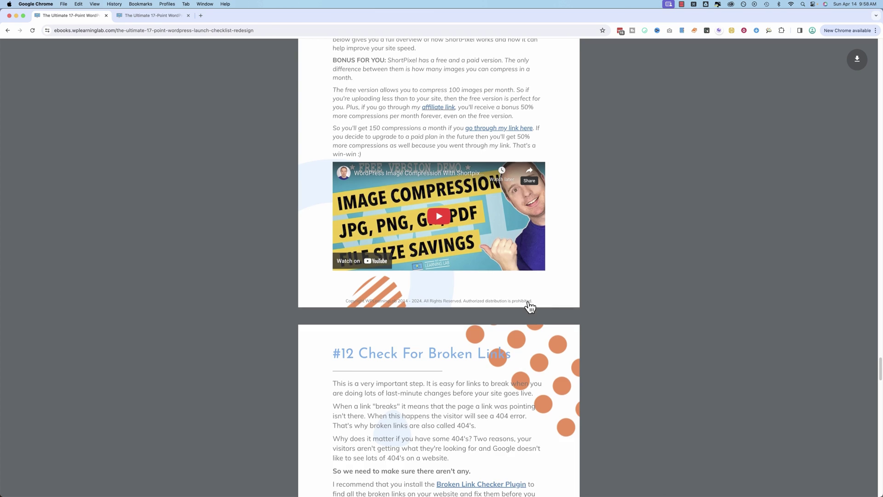
{"action": "scroll", "coordinate": [529, 306], "scroll_direction": "down", "scroll_amount": 2}
{"action": "scroll", "coordinate": [530, 306], "scroll_direction": "down", "scroll_amount": 1}
{"action": "scroll", "coordinate": [528, 303], "scroll_direction": "down", "scroll_amount": 1}
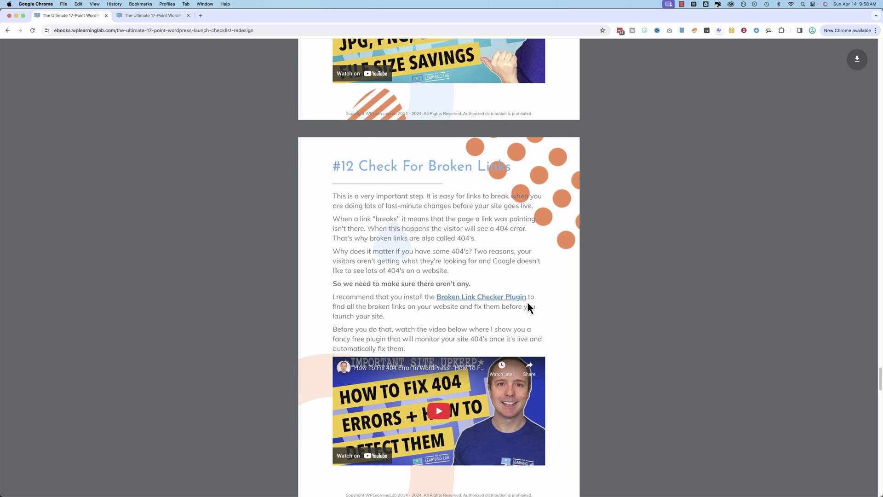
{"action": "scroll", "coordinate": [528, 302], "scroll_direction": "down", "scroll_amount": 1}
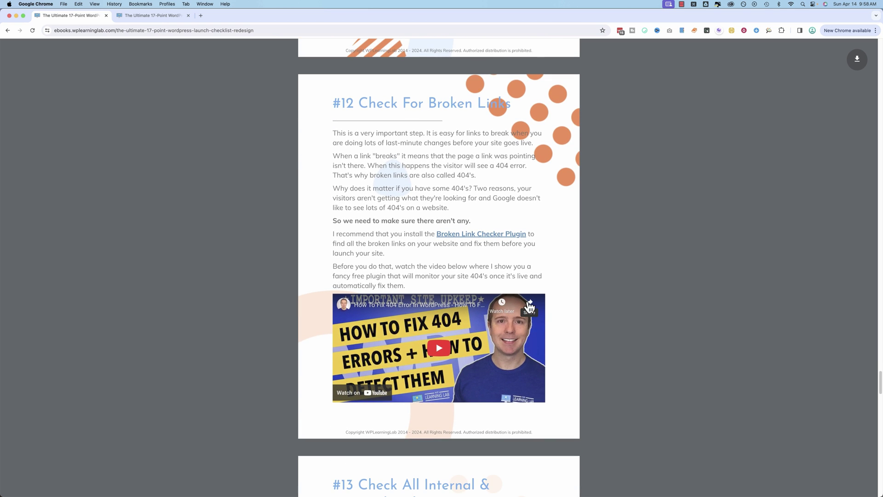
{"action": "scroll", "coordinate": [529, 306], "scroll_direction": "down", "scroll_amount": 1}
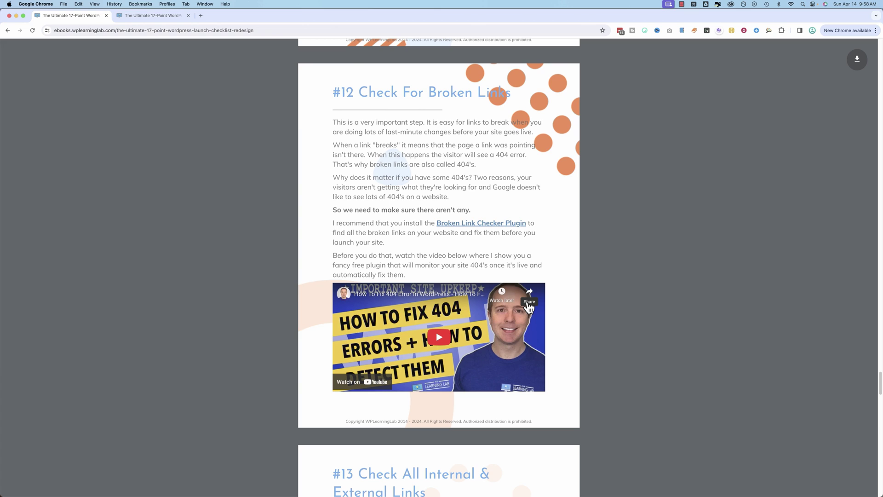
{"action": "scroll", "coordinate": [527, 306], "scroll_direction": "down", "scroll_amount": 3}
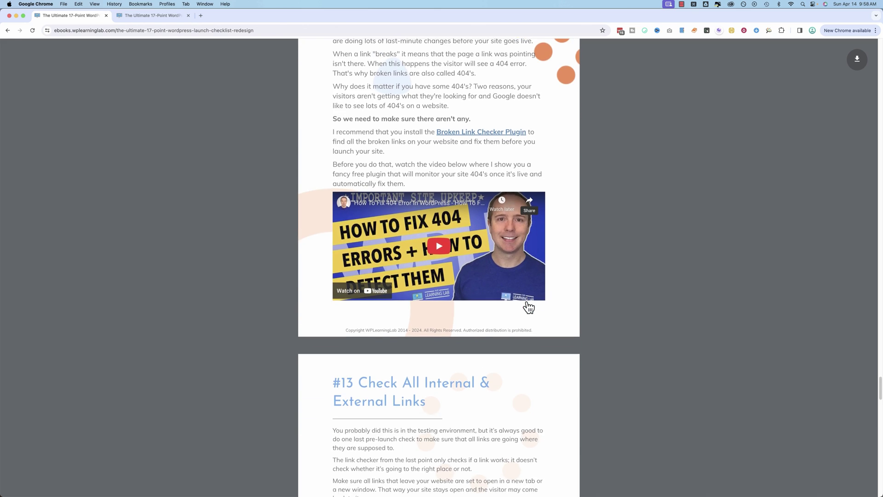